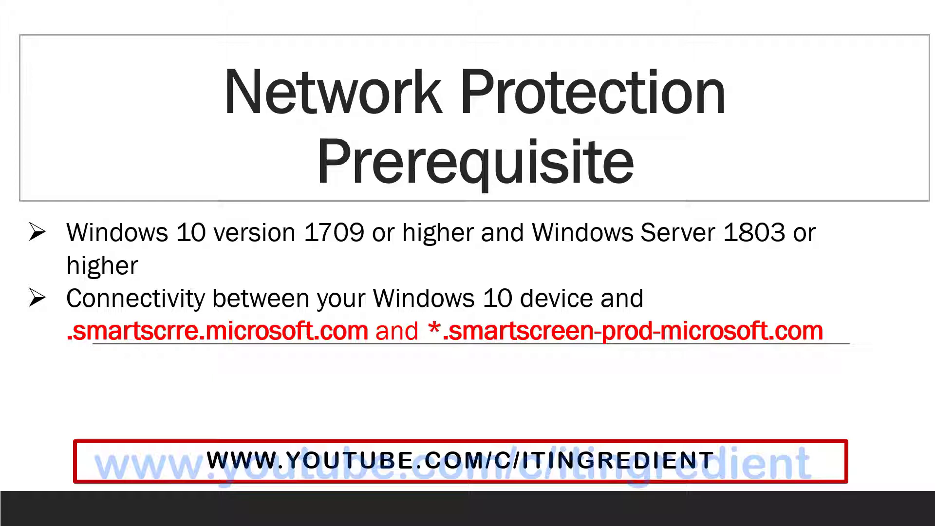
pyautogui.press('Right')
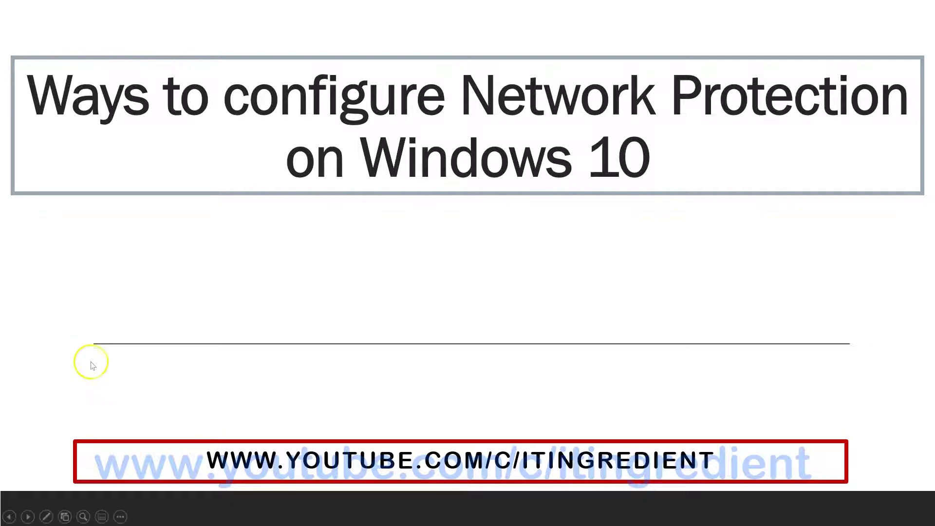
pyautogui.click(308, 359)
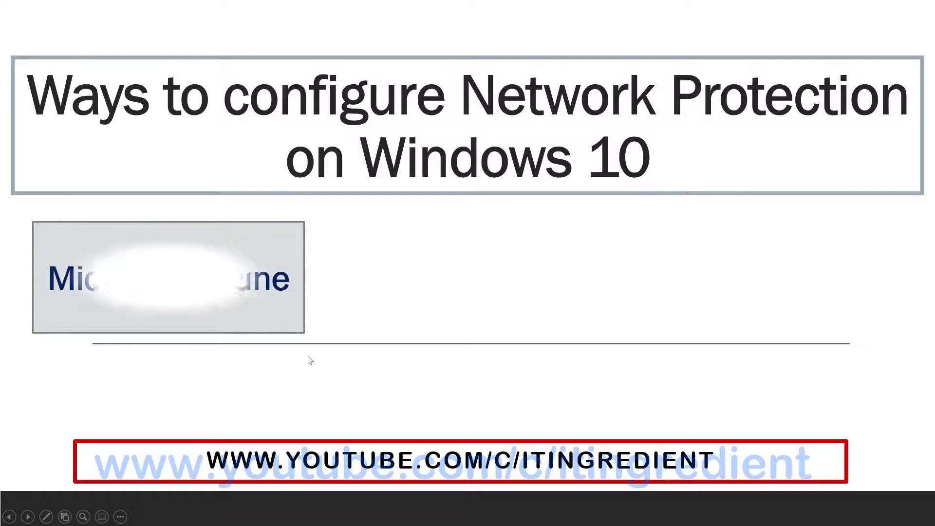
pyautogui.click(309, 359)
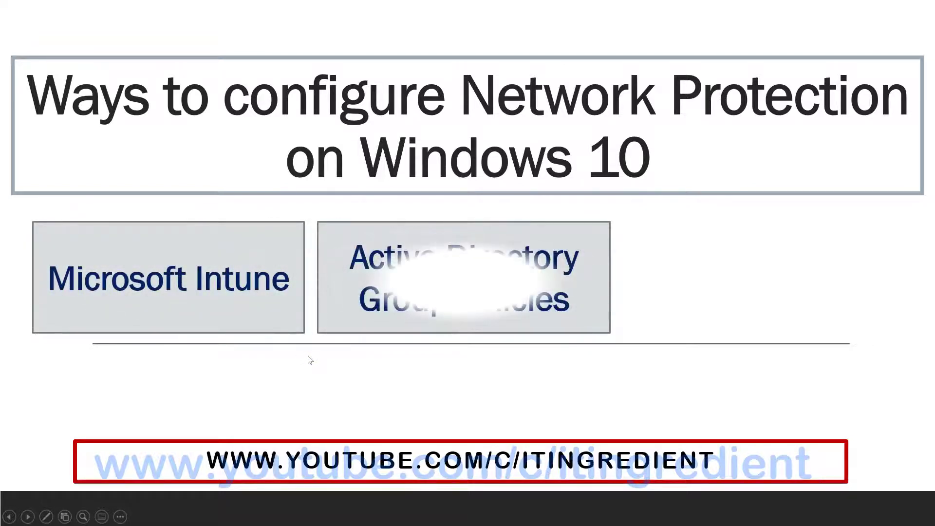
pyautogui.click(308, 355)
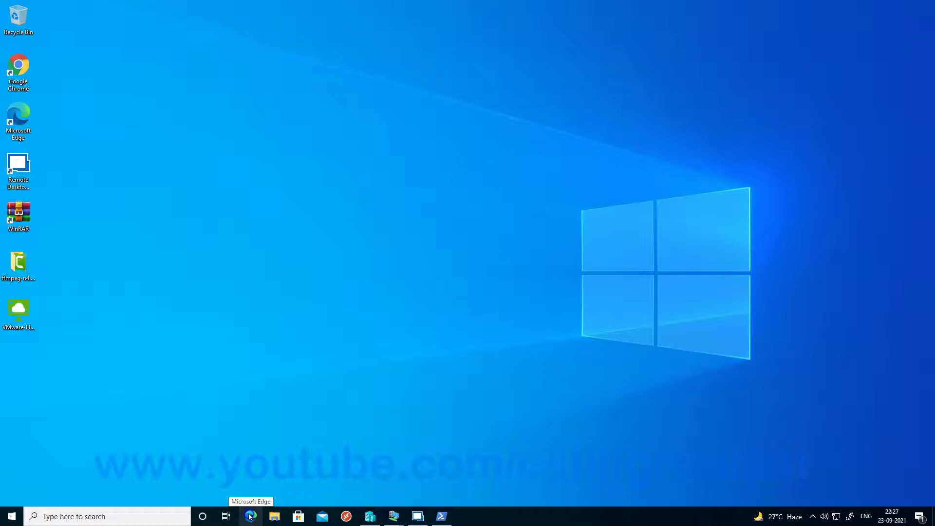
# Open the Microsoft Endpoint Manager admin center in Microsoft Edge and go to the configuration profiles for Windows devices.
pyautogui.click(250, 516)
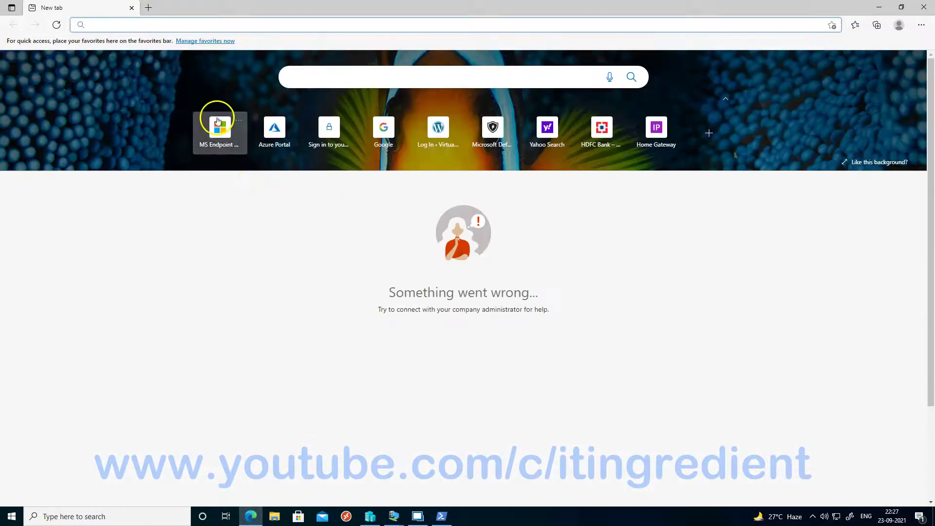
pyautogui.click(217, 120)
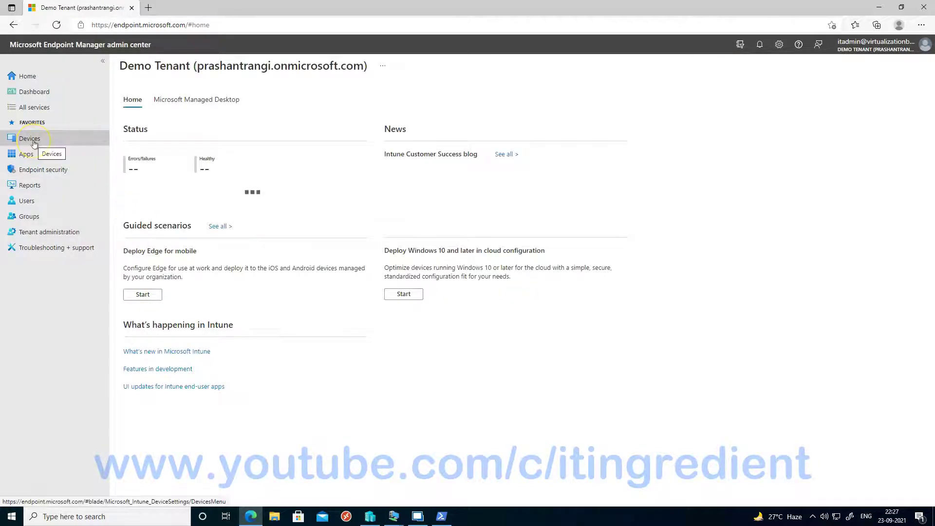
pyautogui.click(30, 139)
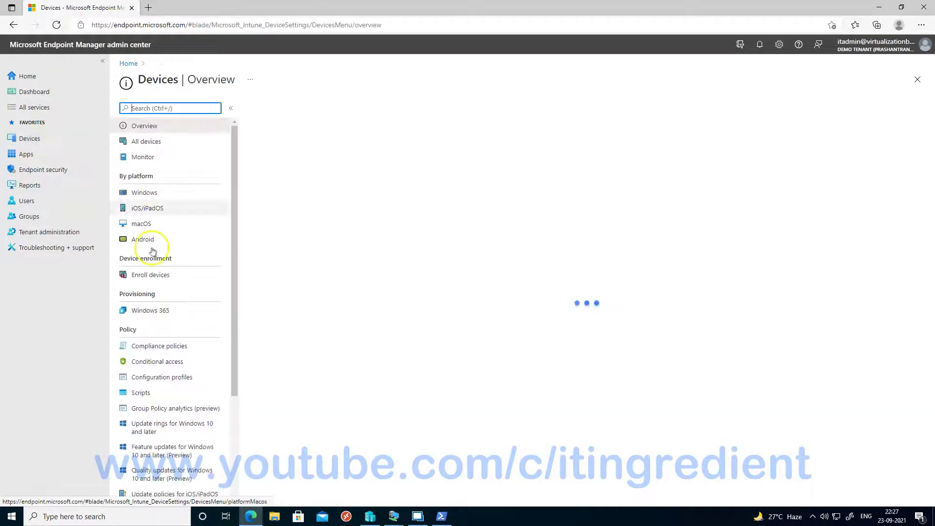
pyautogui.click(144, 192)
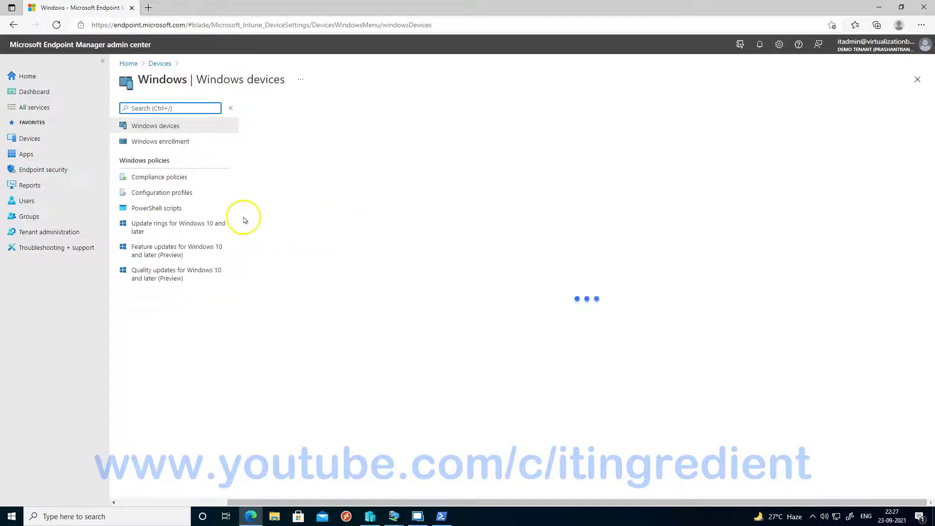
pyautogui.click(149, 195)
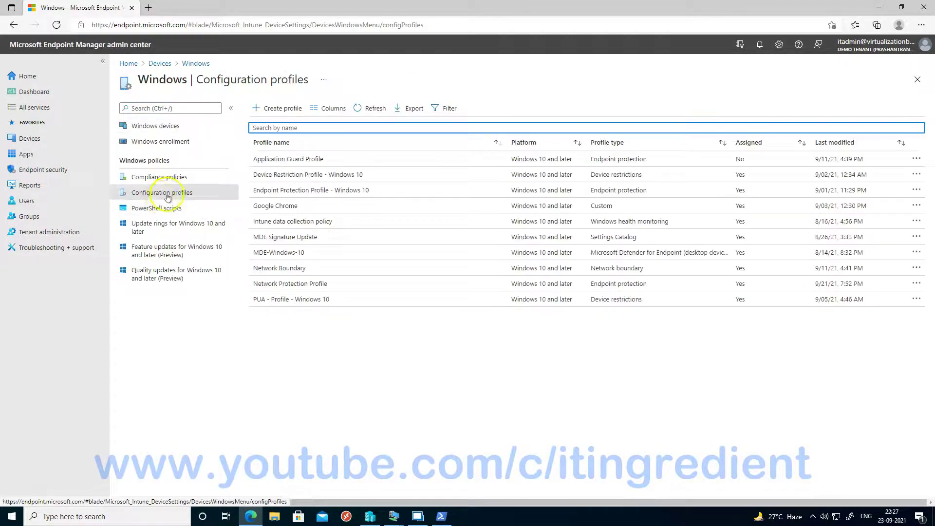
# Start a new configuration profile for Windows 10 and later from the Endpoint protection template.
pyautogui.click(279, 108)
pyautogui.click(725, 111)
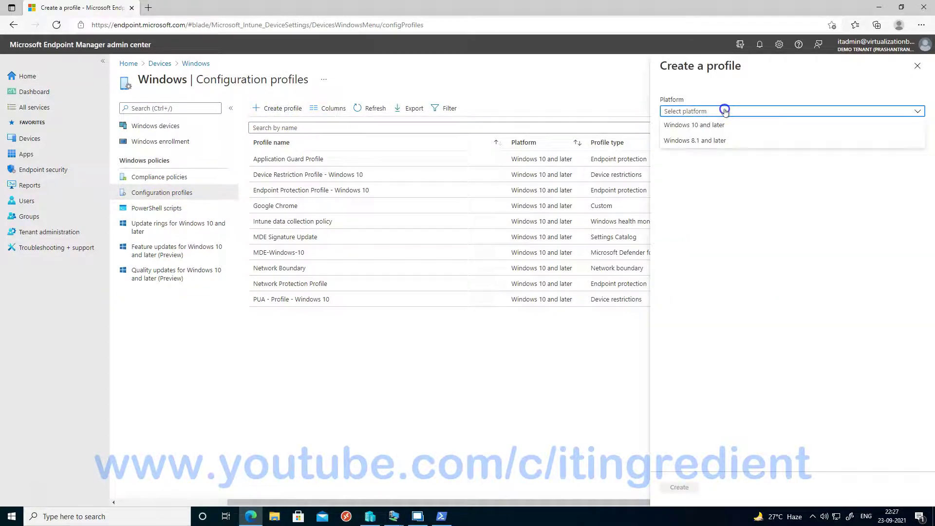
pyautogui.click(693, 125)
pyautogui.click(691, 140)
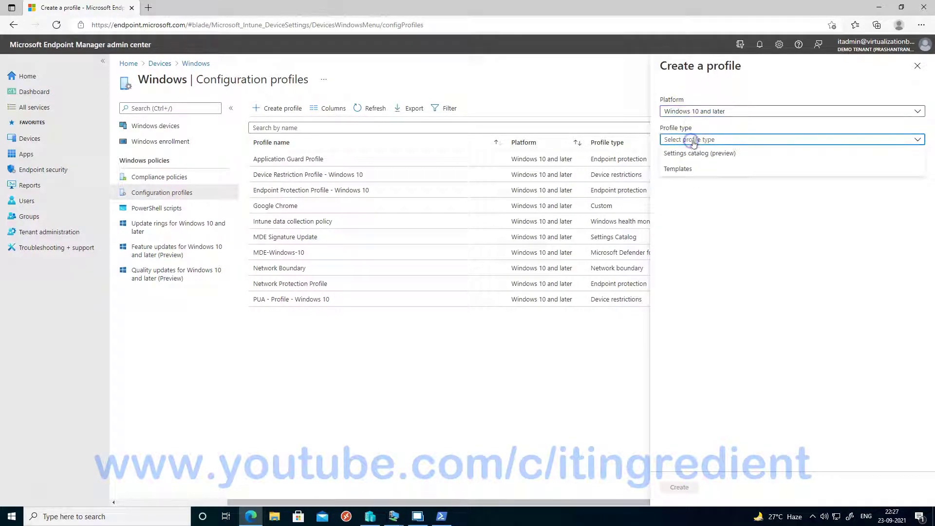
pyautogui.click(673, 167)
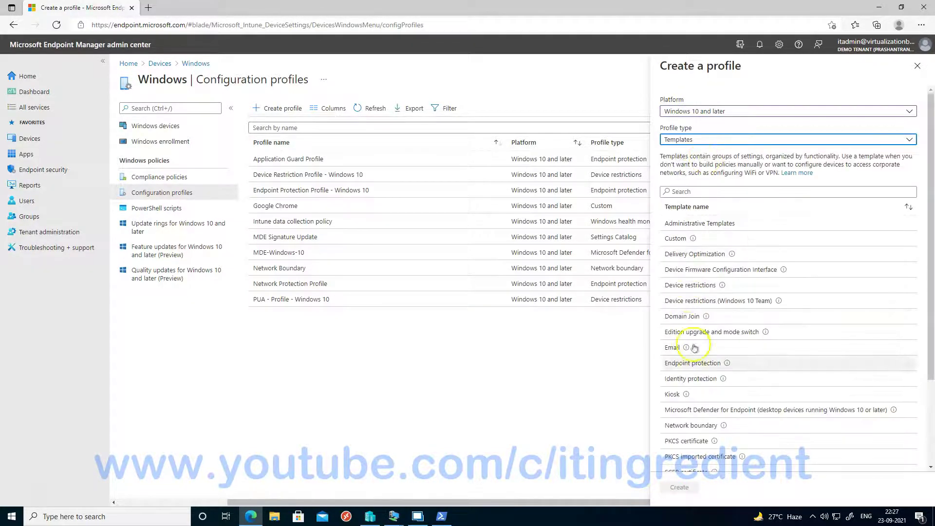
pyautogui.click(686, 364)
pyautogui.click(679, 488)
# Name the profile "Net Protection Profile" and continue to its configuration settings.
pyautogui.click(262, 138)
pyautogui.write('Test Endpoint Profile')
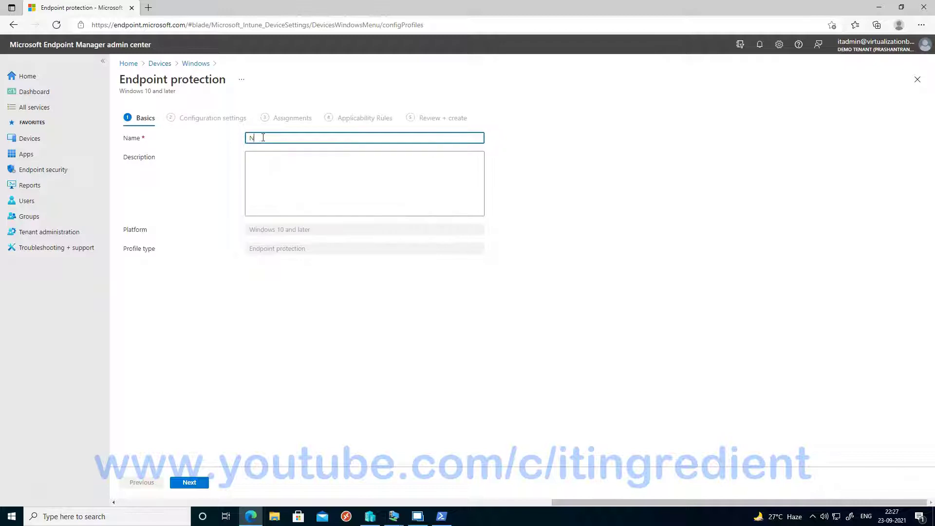
pyautogui.click(189, 482)
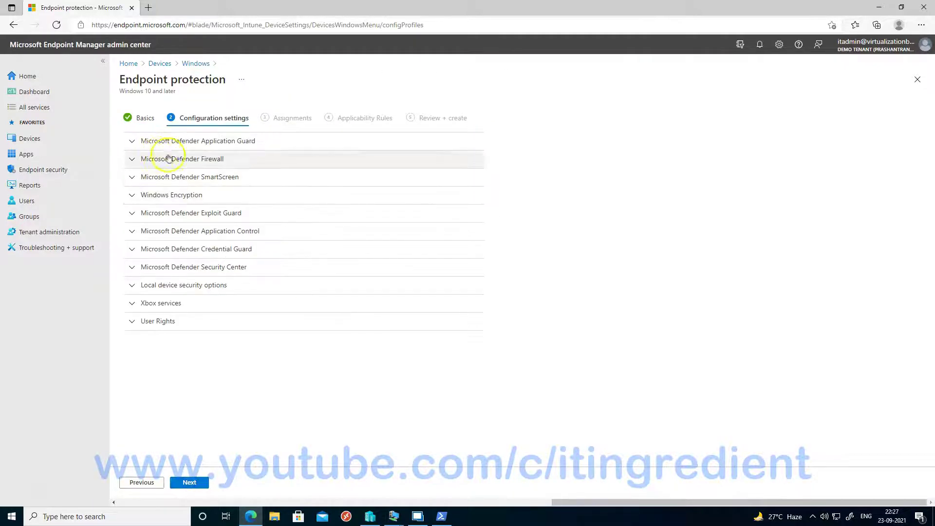
# Set Network protection to Enable in the Network filtering settings of Microsoft Defender Exploit Guard and continue to the assignments.
pyautogui.click(131, 215)
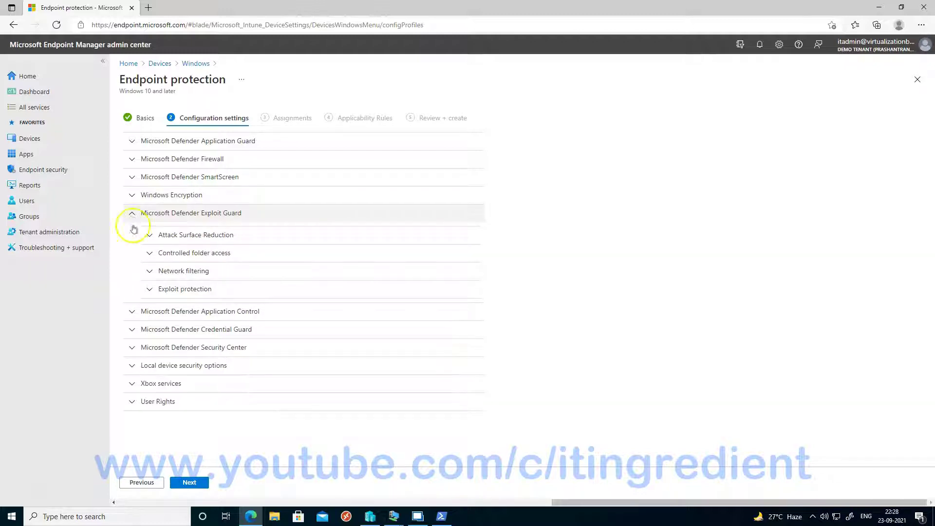
pyautogui.click(150, 273)
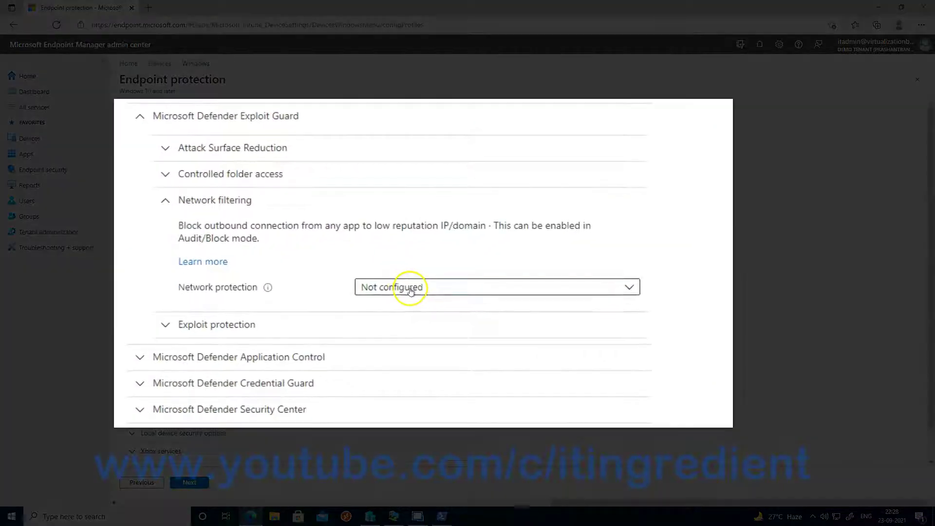
pyautogui.click(411, 291)
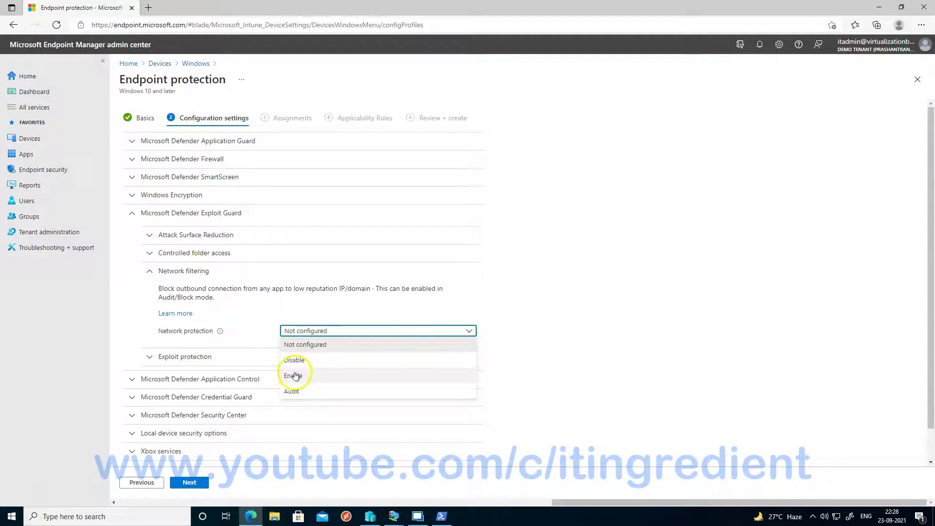
pyautogui.click(295, 376)
pyautogui.click(193, 484)
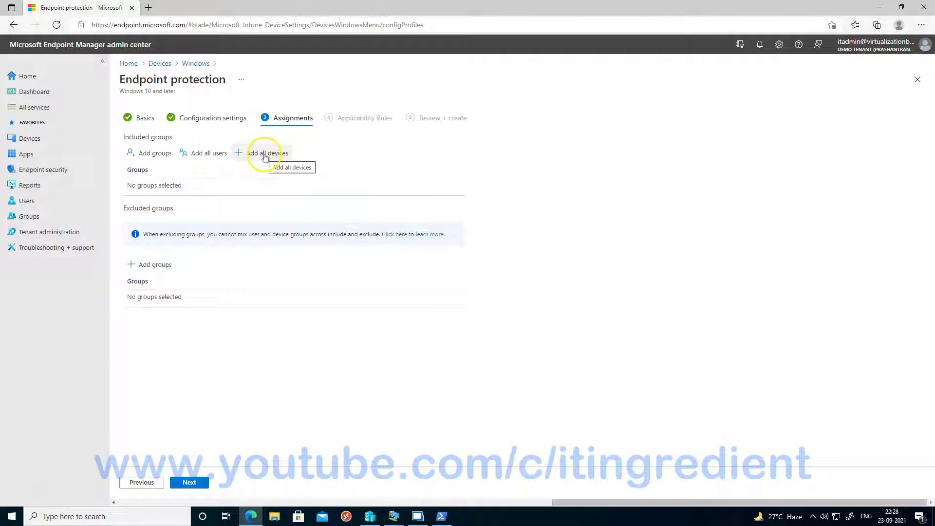
# Assign the profile to the included group endpoint-security-devices and continue to the applicability rules.
pyautogui.click(155, 154)
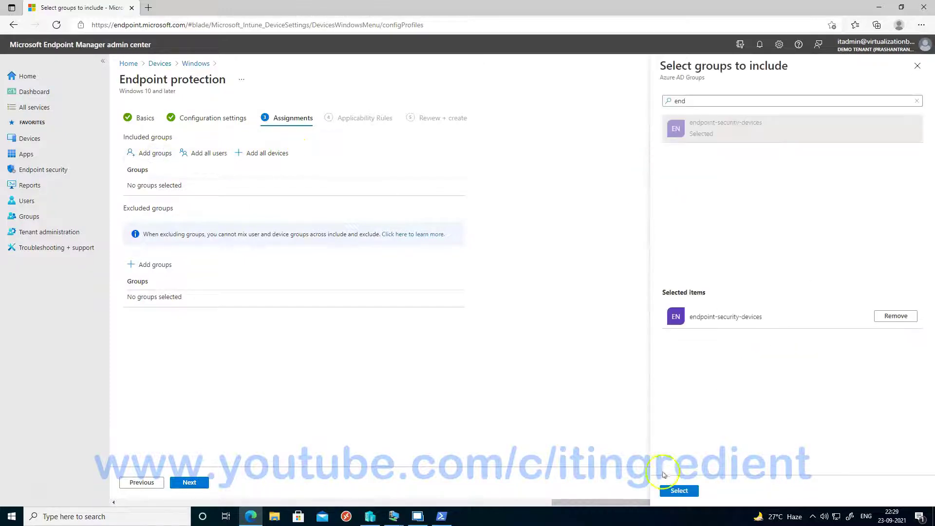
pyautogui.click(678, 490)
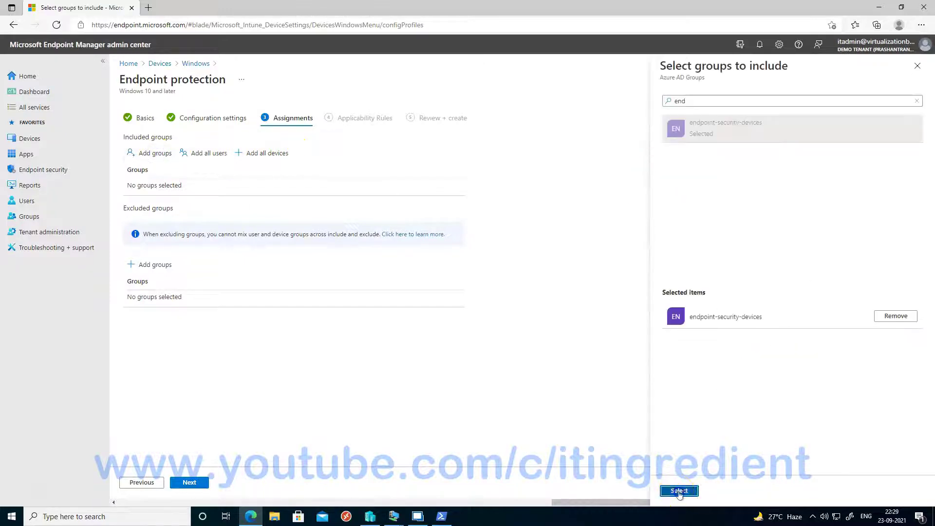
pyautogui.click(190, 482)
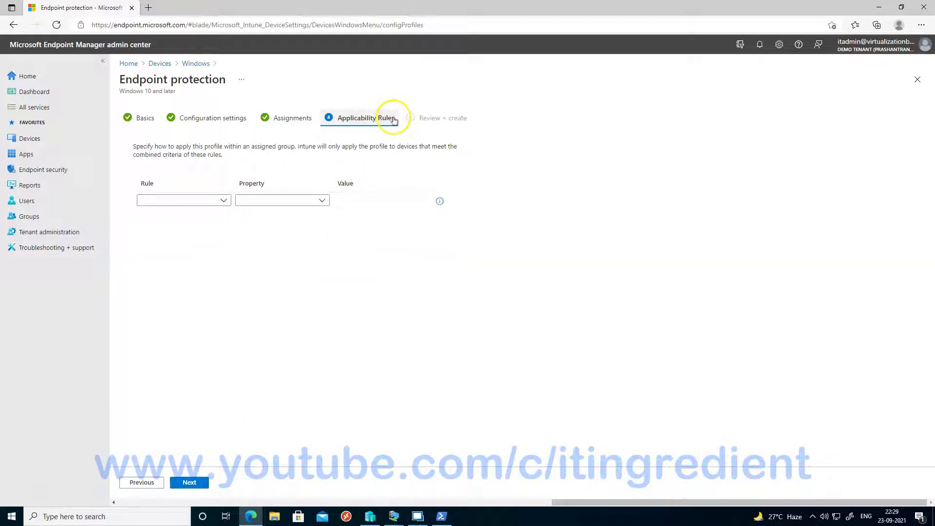
# Leave the applicability rules empty and discard the unsaved profile from its review page.
pyautogui.click(223, 200)
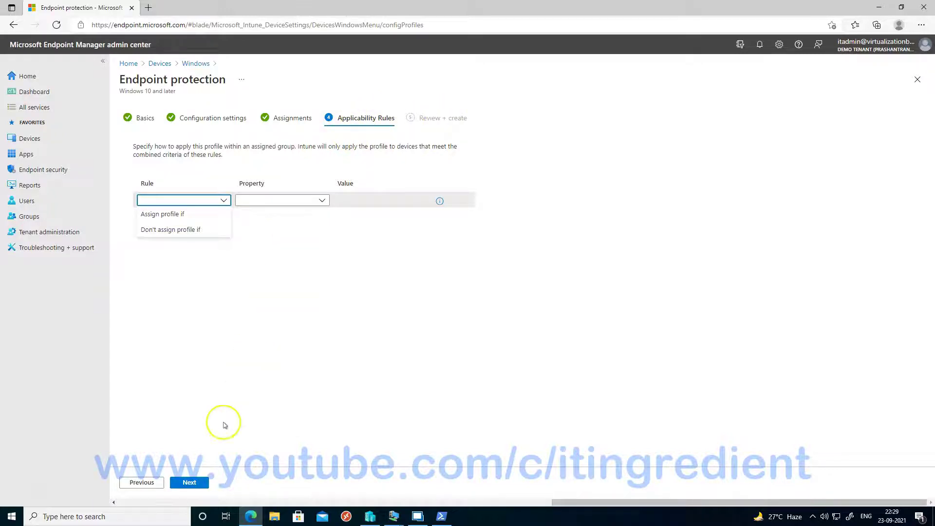
pyautogui.click(199, 482)
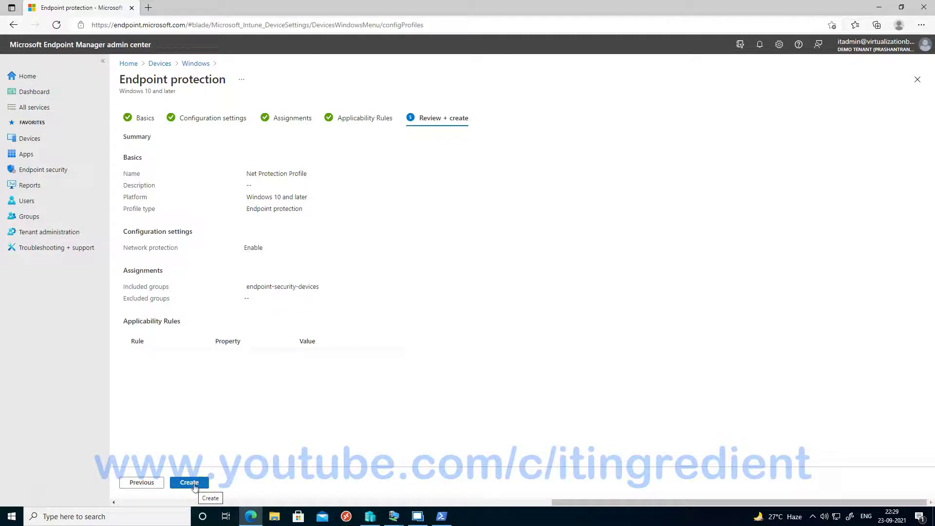
pyautogui.click(916, 82)
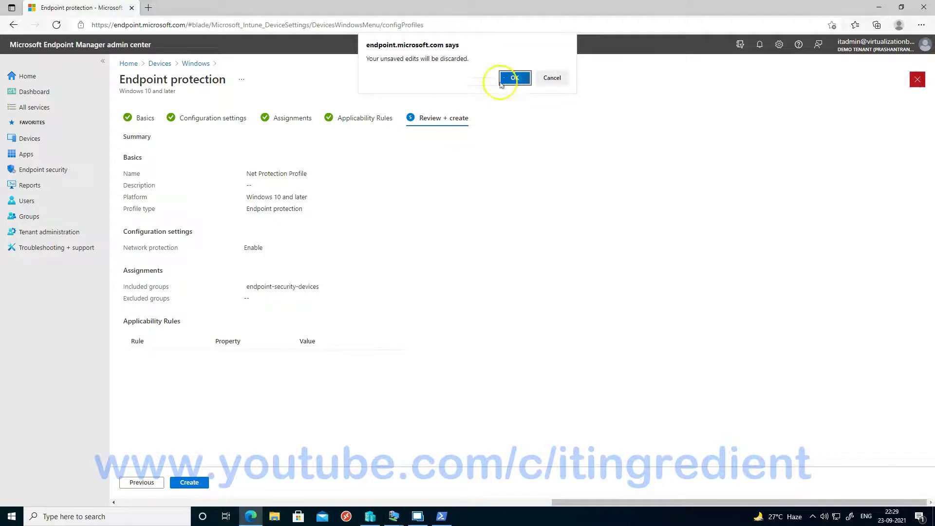
pyautogui.click(505, 78)
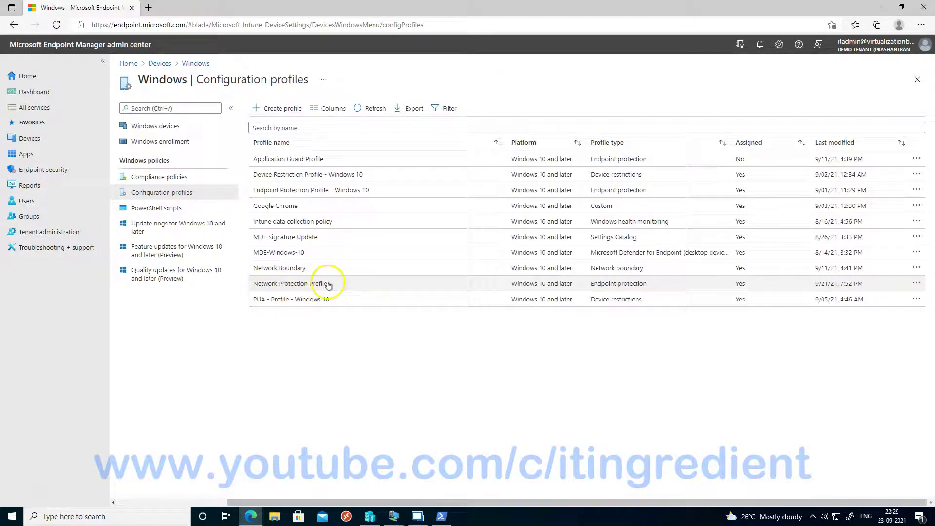
# Open the properties of the existing Network Protection Profile and examine its network protection setting and included groups.
pyautogui.click(312, 284)
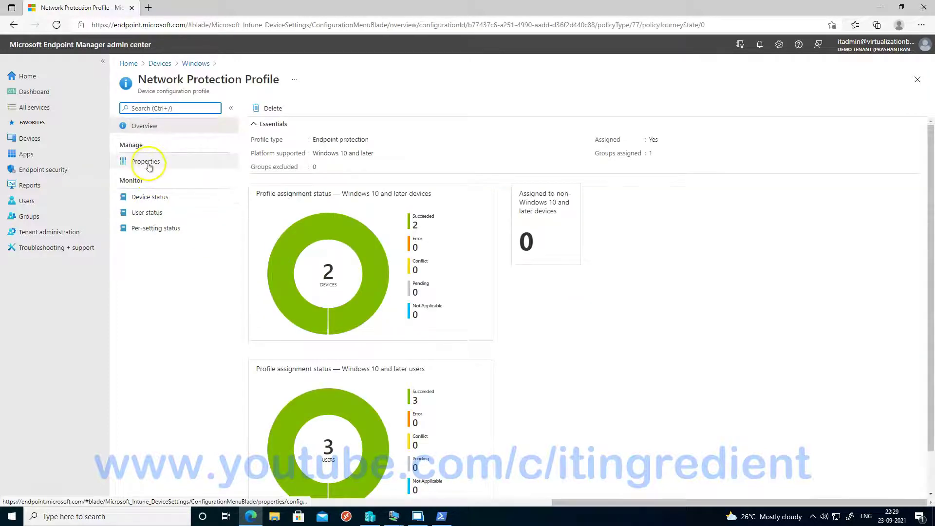
pyautogui.click(148, 162)
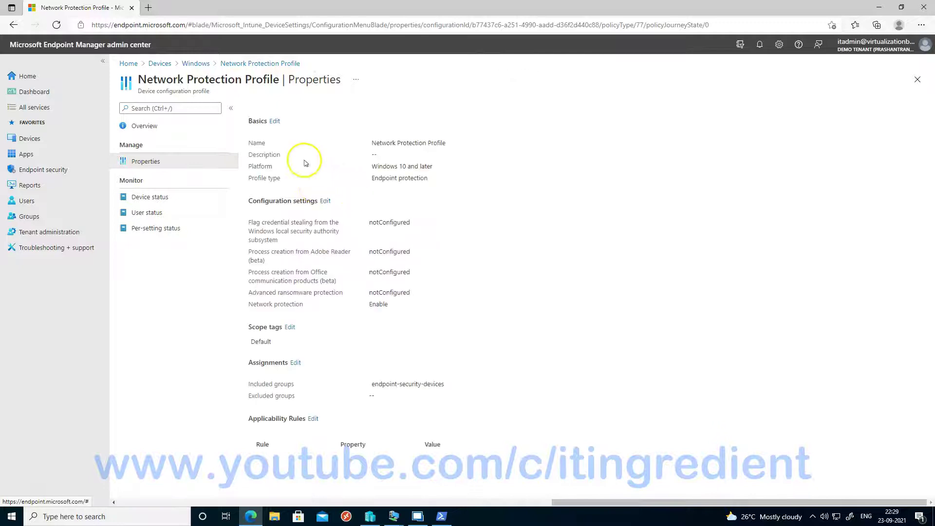
pyautogui.moveTo(247, 305); pyautogui.dragTo(387, 306)
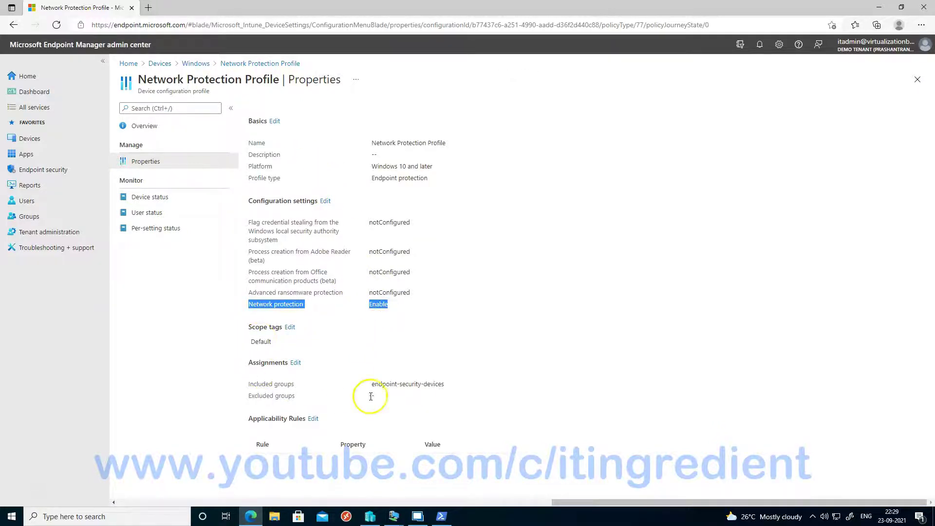
pyautogui.moveTo(371, 385); pyautogui.dragTo(452, 385)
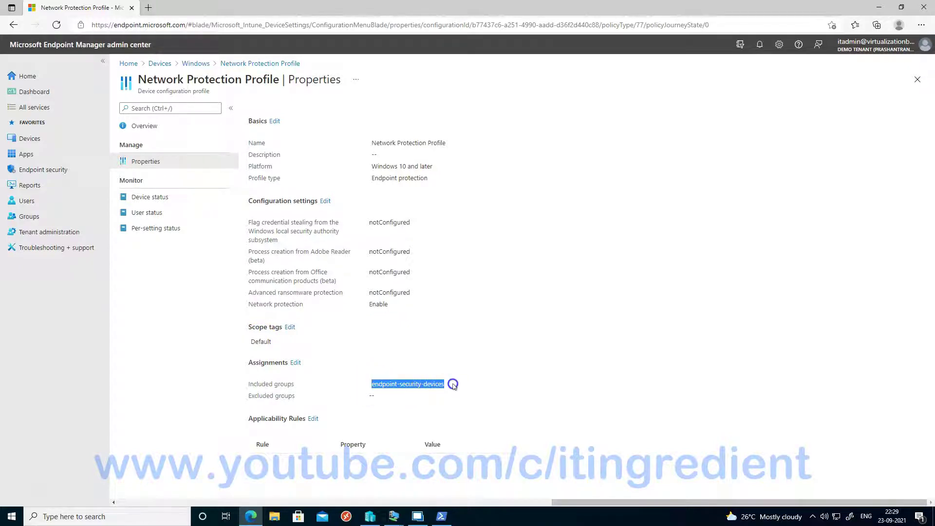
# Examine the deployment status of the Network Protection Profile for each device and user.
pyautogui.click(155, 198)
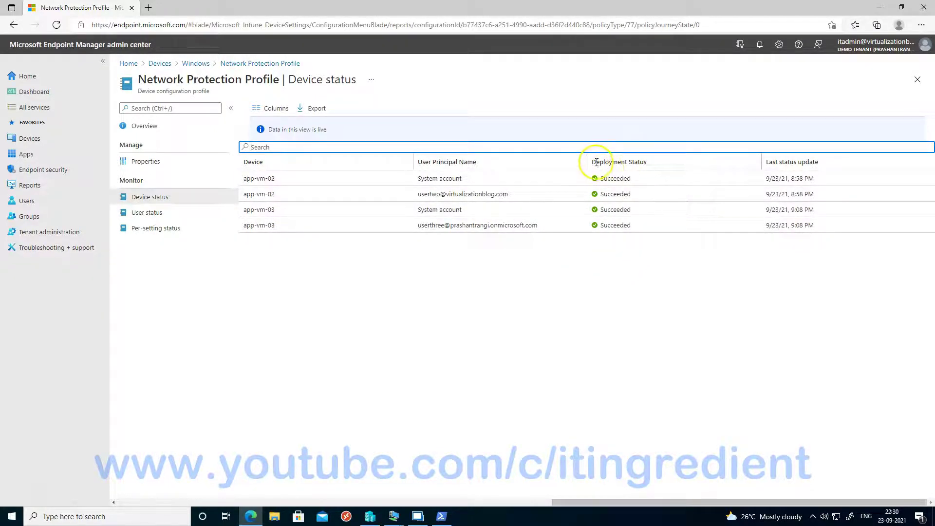
pyautogui.click(650, 163)
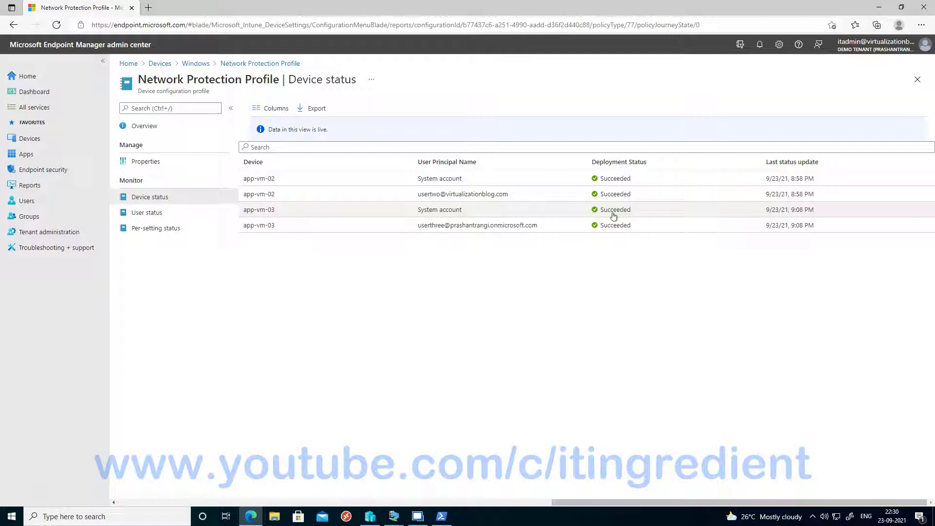
pyautogui.click(431, 191)
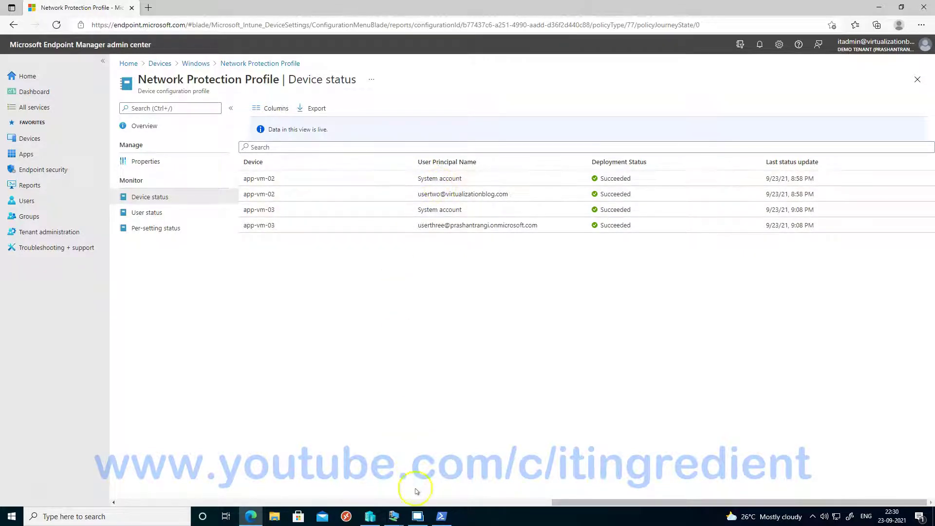
# Switch to the Virtual Machine Connection window of app-vm-02 and activate its desktop.
pyautogui.click(394, 517)
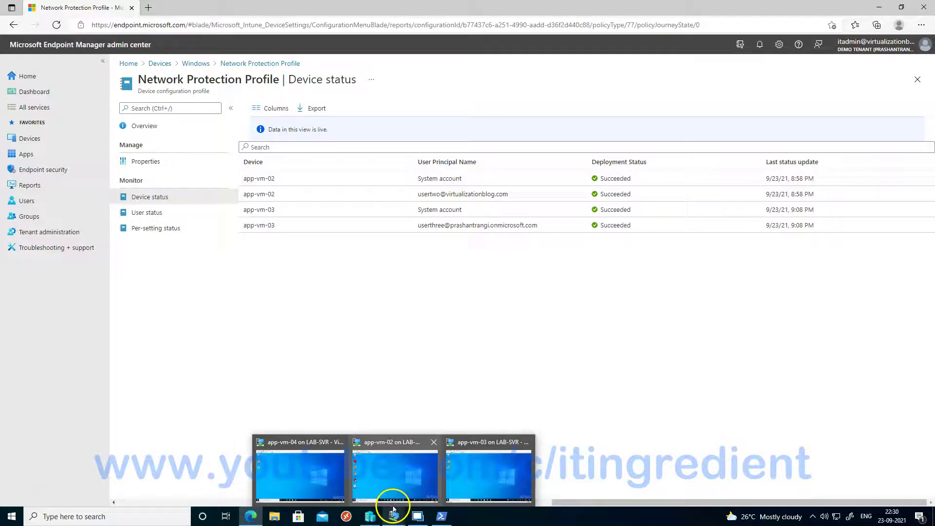
pyautogui.click(390, 482)
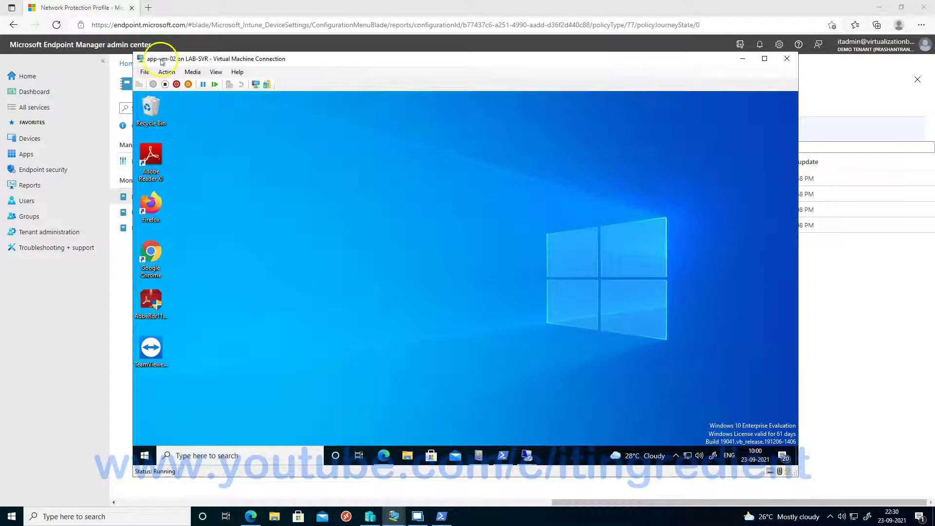
pyautogui.click(291, 238)
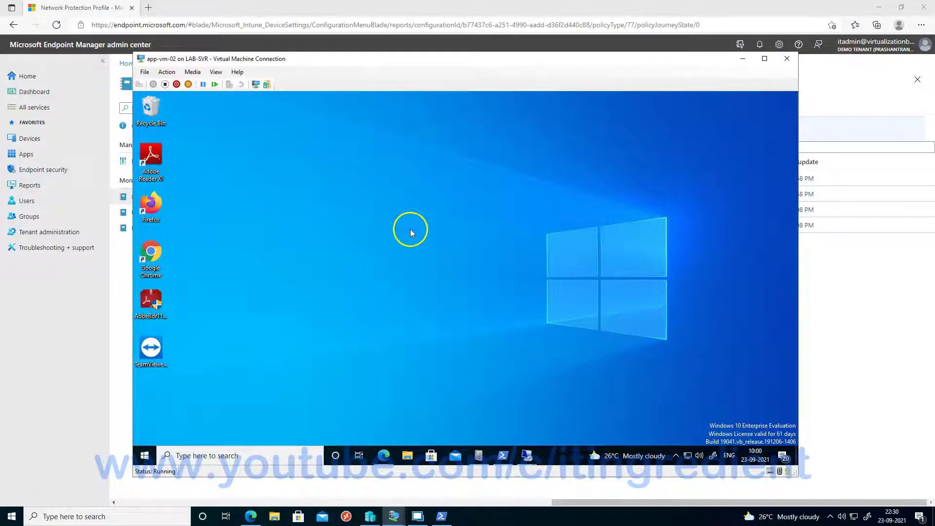
# Launch Registry Editor on the app-vm-02 virtual machine and allow it to make changes to the device.
pyautogui.click(145, 456)
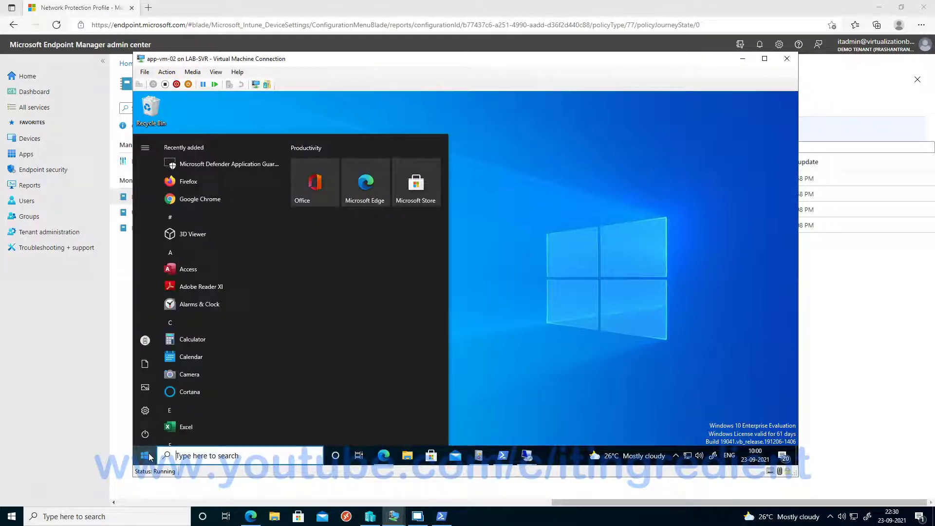
pyautogui.write('regi')
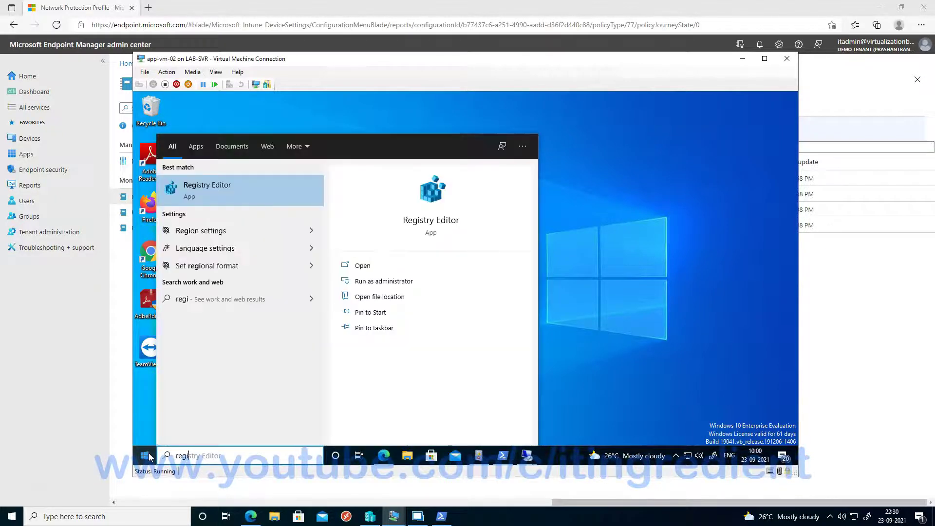
pyautogui.press('Return')
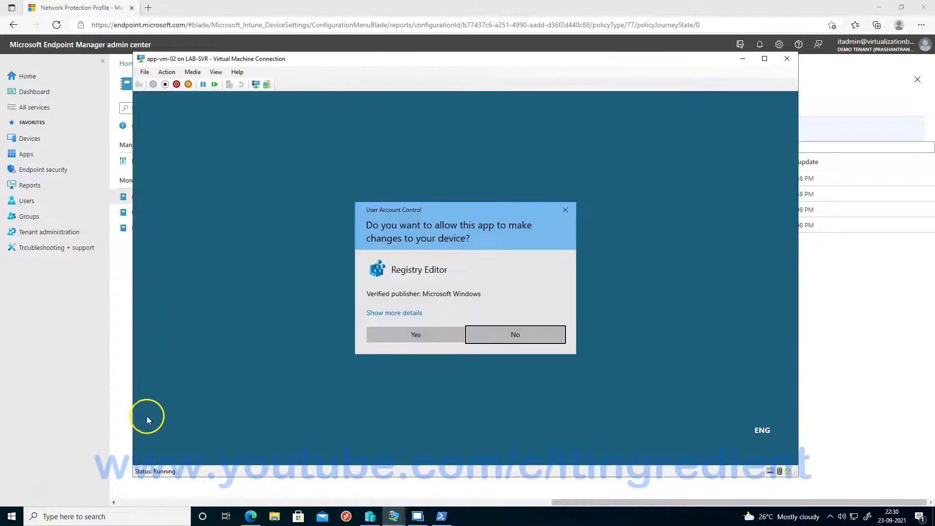
pyautogui.click(415, 334)
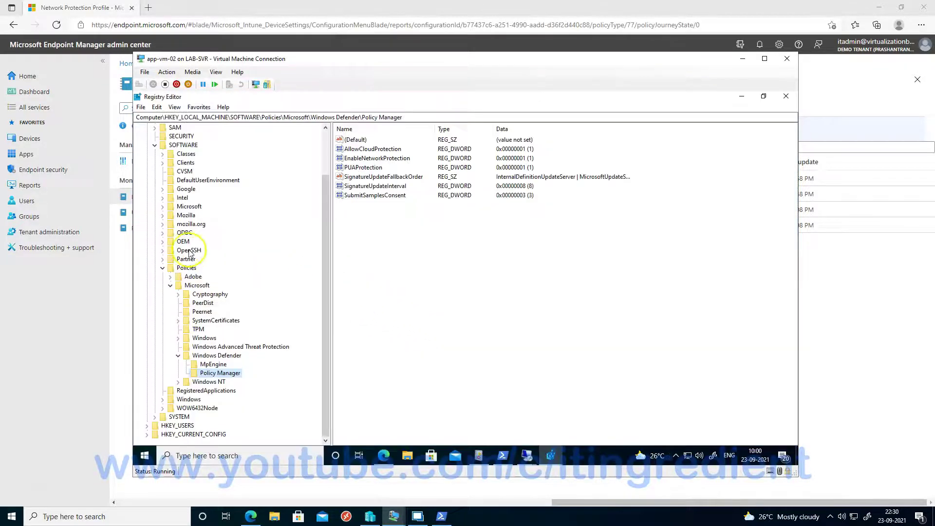
# Browse to HKEY_LOCAL_MACHINE\SOFTWARE\Policies\Microsoft\Windows Defender\Policy Manager and examine the EnableNetworkProtection value.
pyautogui.click(162, 268)
pyautogui.click(204, 154)
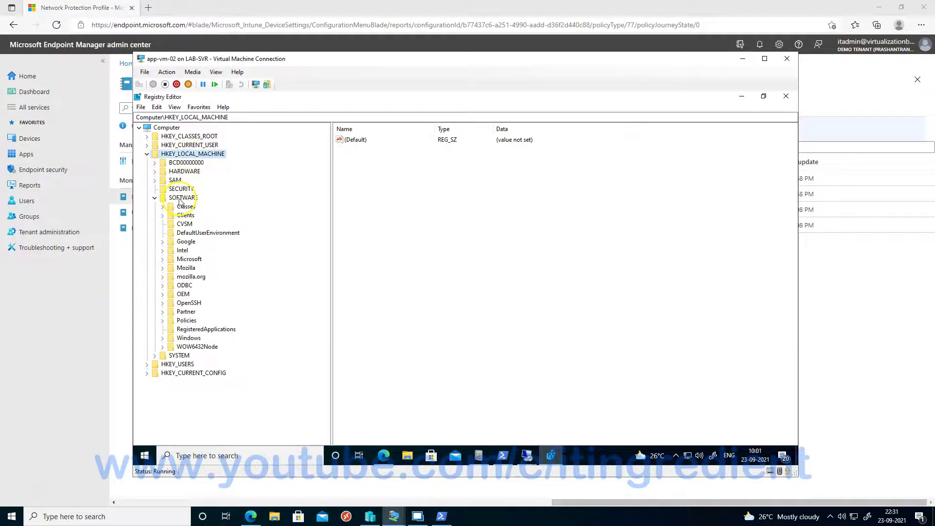
pyautogui.click(183, 198)
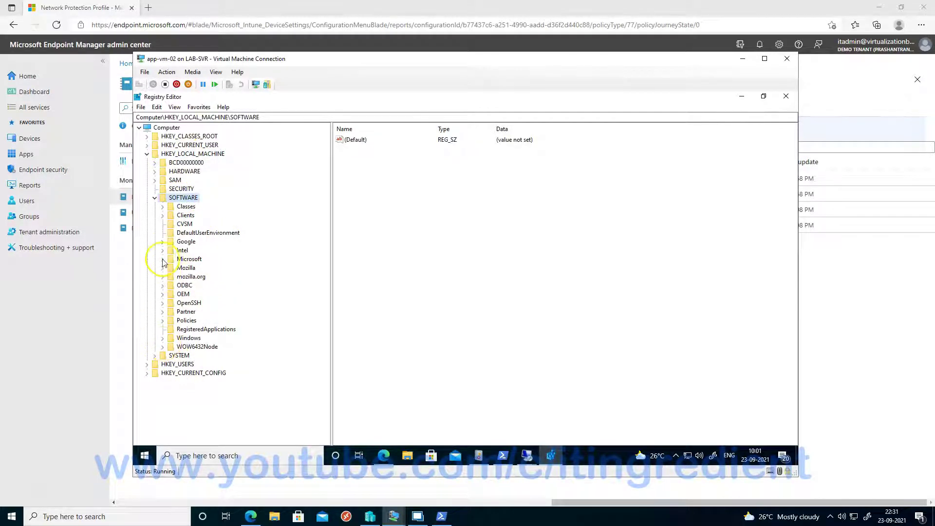
pyautogui.click(164, 312)
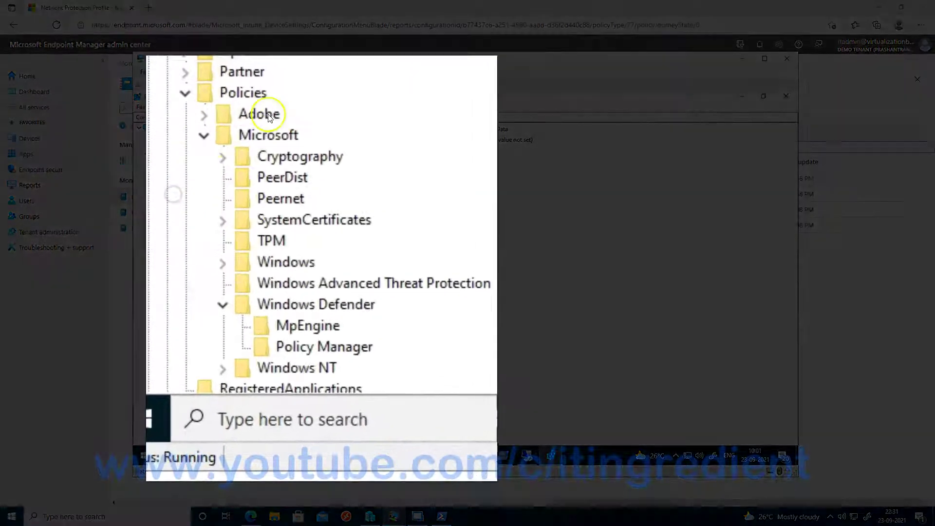
pyautogui.click(268, 137)
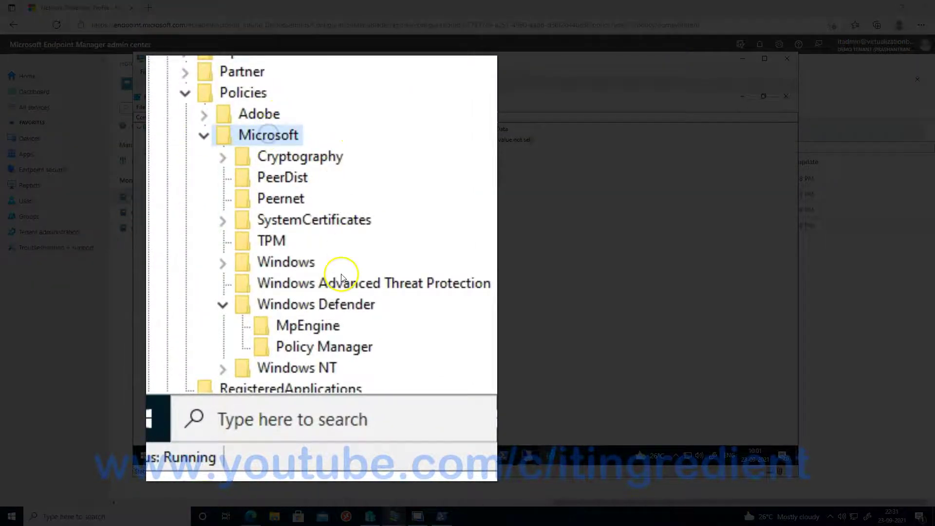
pyautogui.click(296, 305)
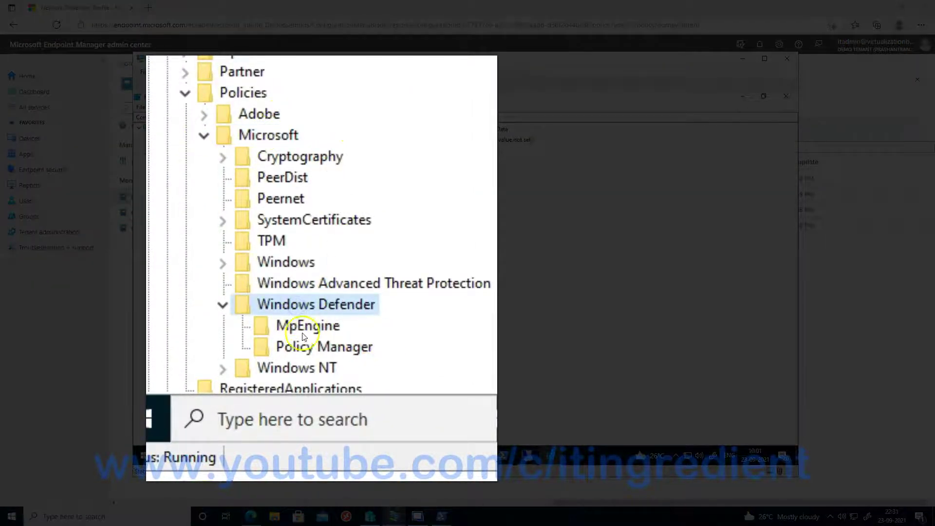
pyautogui.click(329, 353)
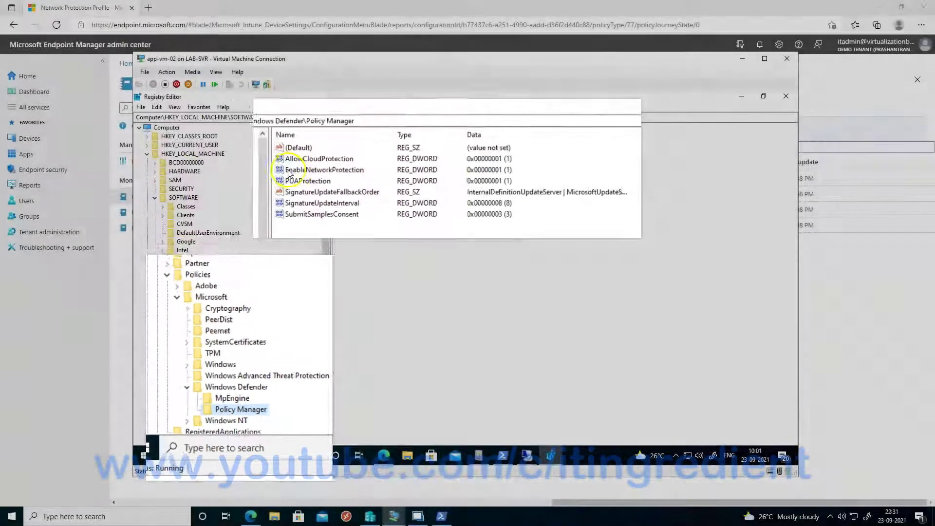
pyautogui.click(222, 194)
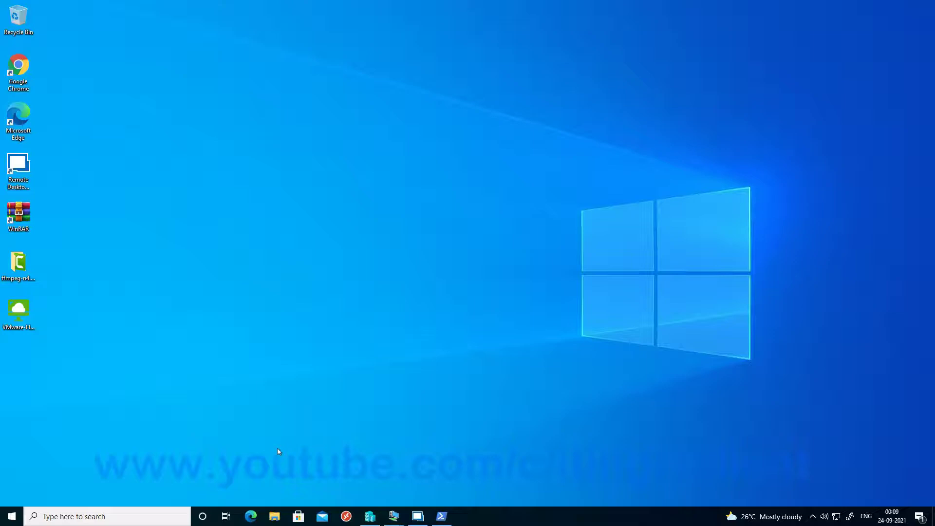
# Switch to Edge on the host, load the security.microsoft.com settings, and examine the endpoint indicators for URLs/domains and IP addresses.
pyautogui.click(250, 516)
pyautogui.write('s')
pyautogui.press('Return')
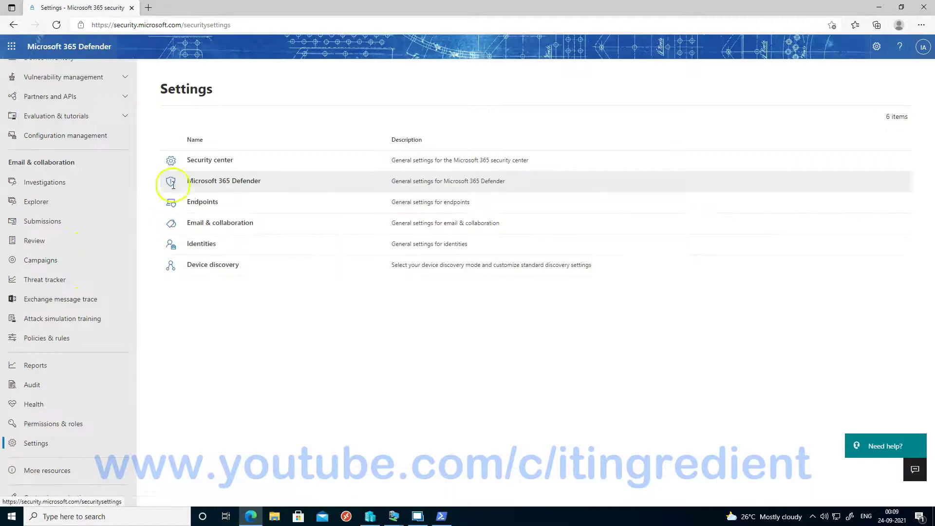
pyautogui.click(188, 200)
pyautogui.click(179, 280)
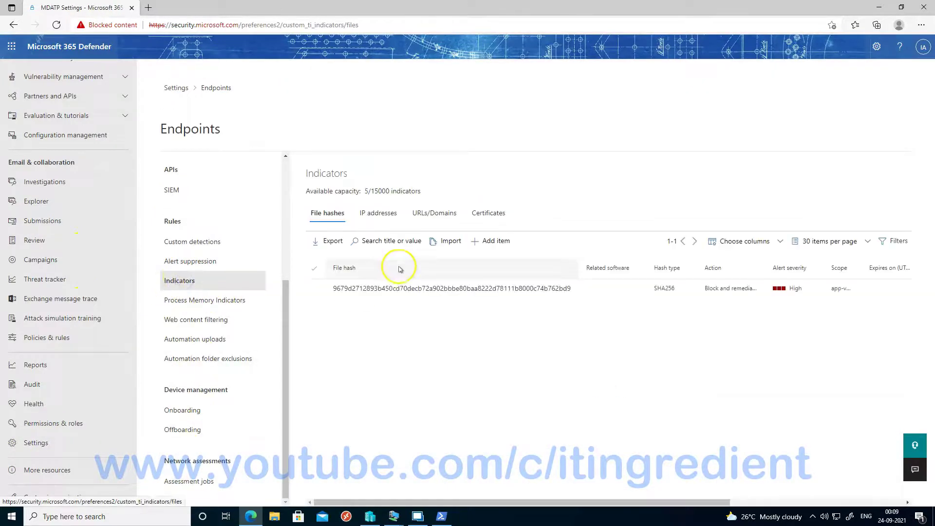
pyautogui.click(430, 214)
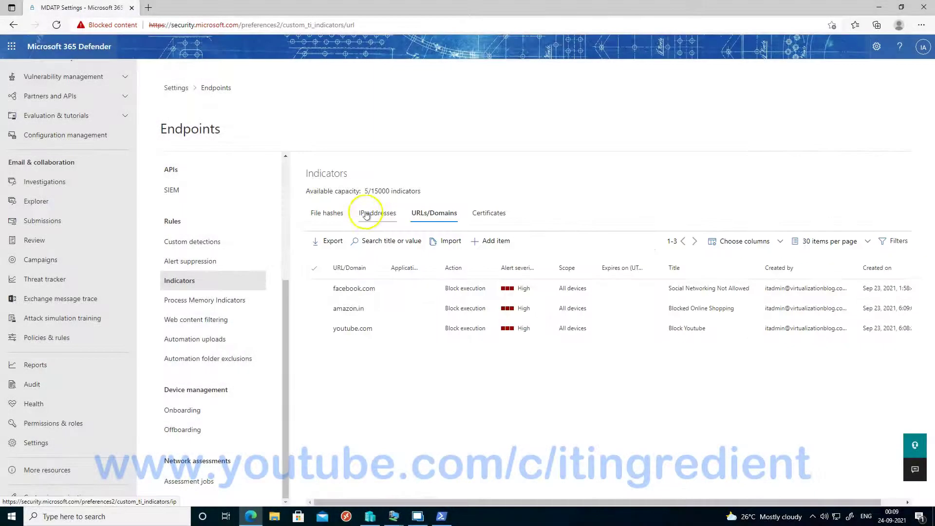
pyautogui.click(365, 214)
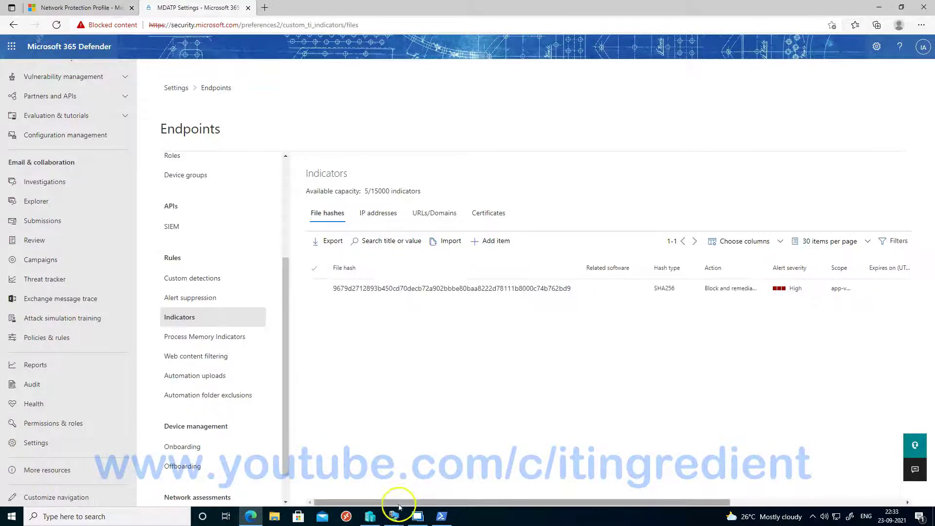
# Switch to the app-vm-02 virtual machine and visit amazon.in in its Edge browser.
pyautogui.moveTo(392, 516)
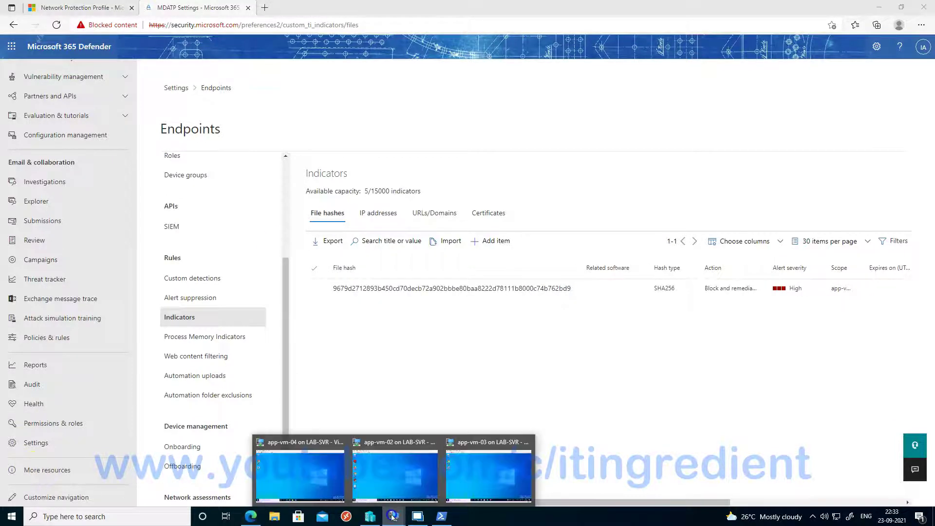
pyautogui.click(375, 475)
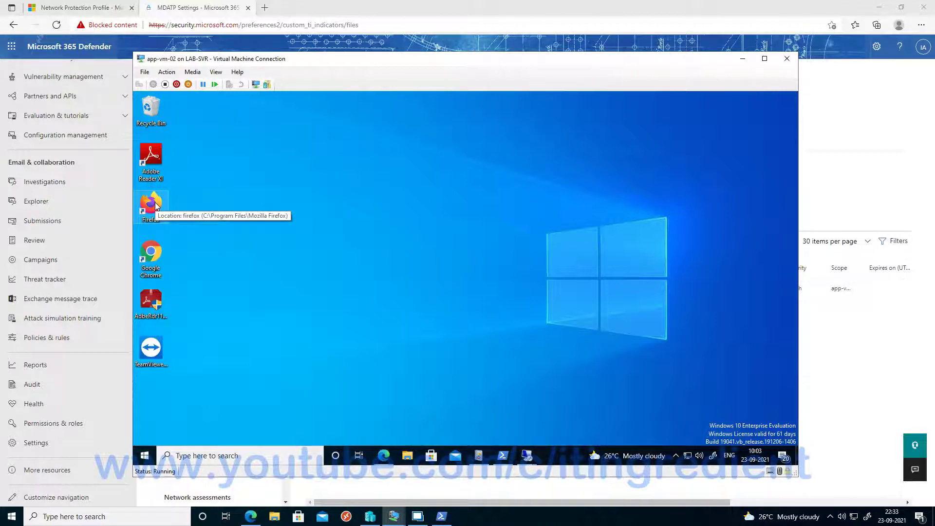
pyautogui.click(384, 457)
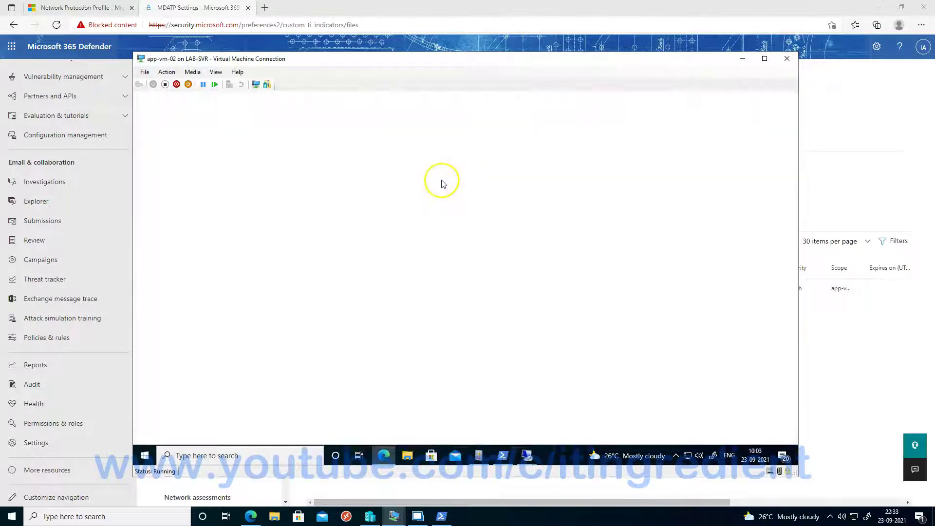
pyautogui.click(339, 114)
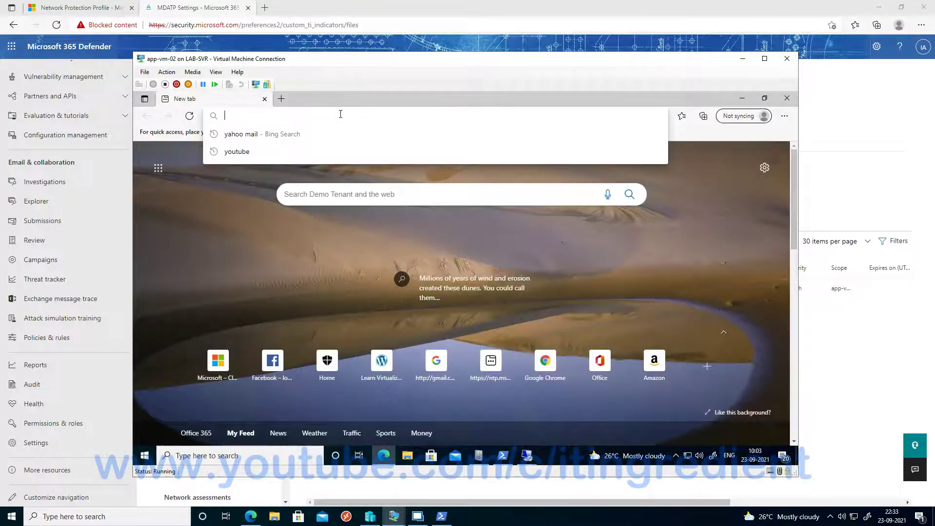
pyautogui.write('amazon.in')
pyautogui.press('Return')
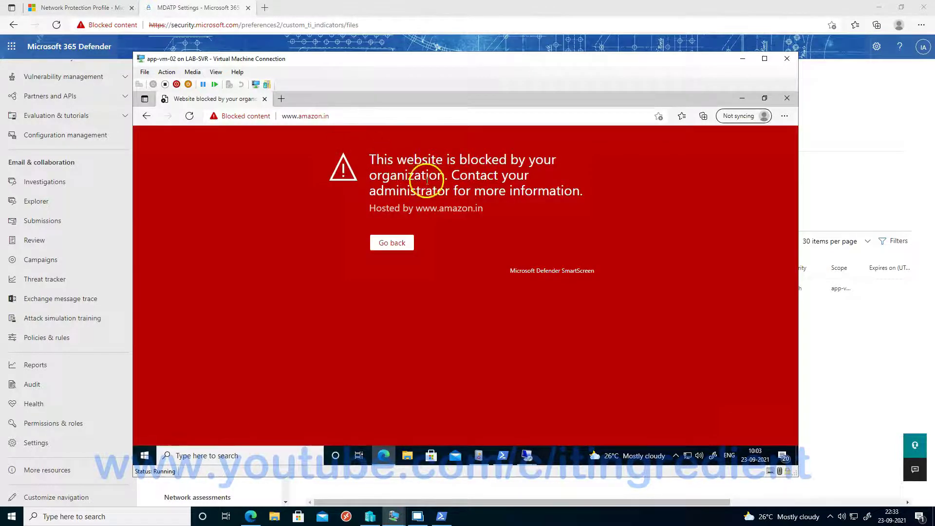
# Visit facebook.com in the virtual machine's Edge, examine the page's host name and address, and close the browser.
pyautogui.click(341, 116)
pyautogui.write('facebook.com')
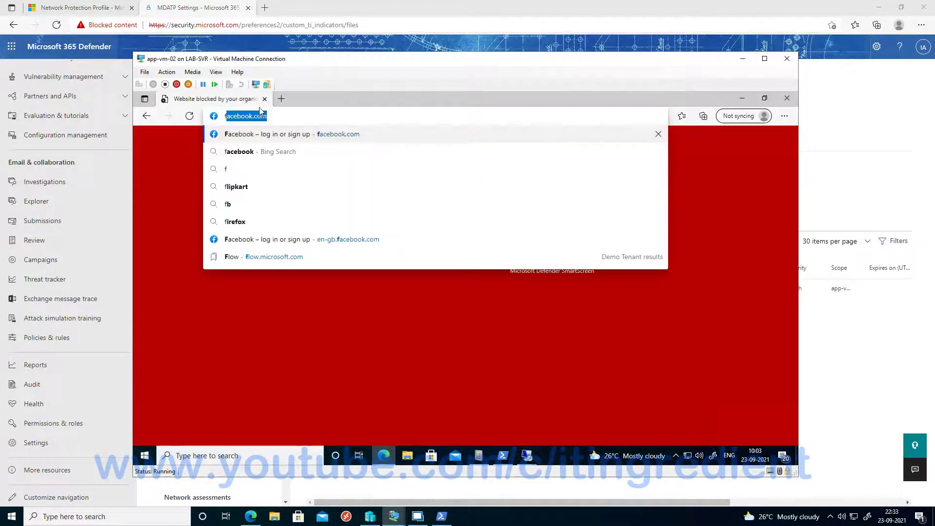
pyautogui.press('Return')
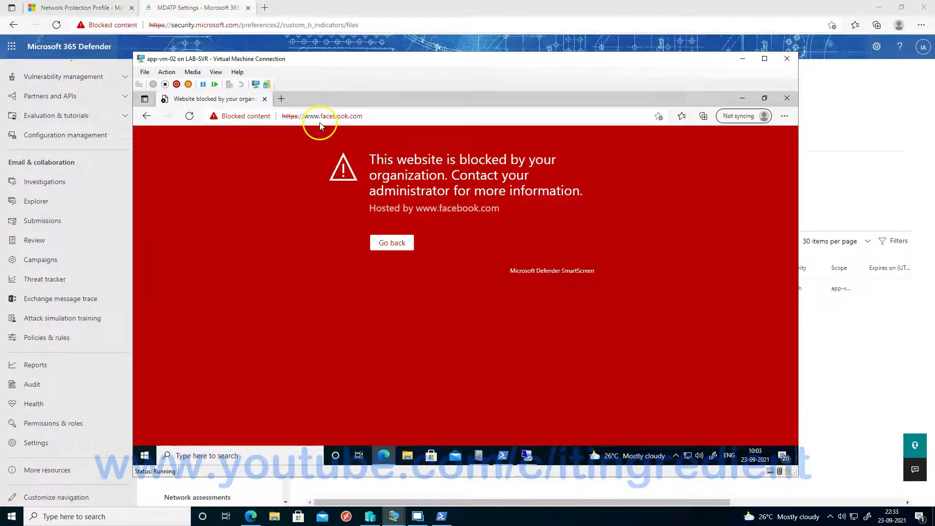
pyautogui.moveTo(417, 207); pyautogui.dragTo(517, 210)
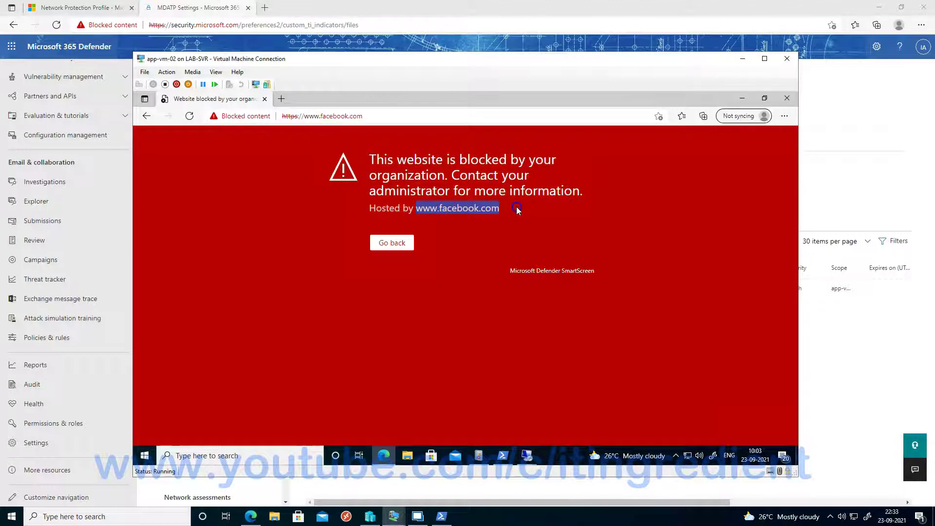
pyautogui.moveTo(372, 116); pyautogui.dragTo(281, 115)
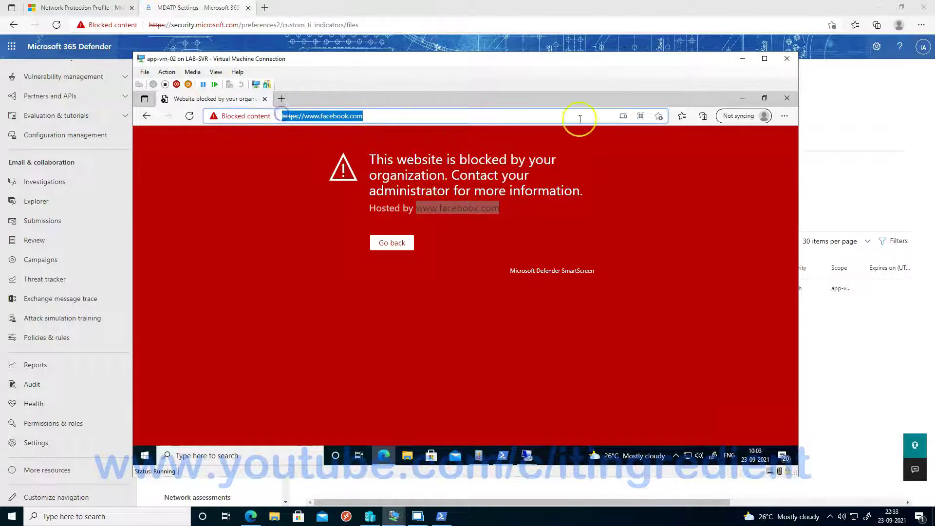
pyautogui.click(788, 99)
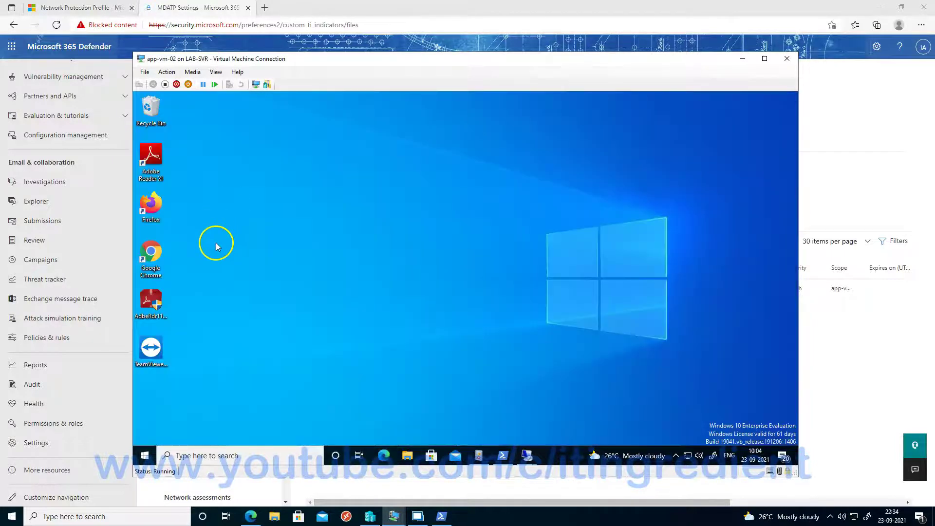
# Launch Google Chrome on the virtual machine and visit amazon.in.
pyautogui.doubleClick(157, 263)
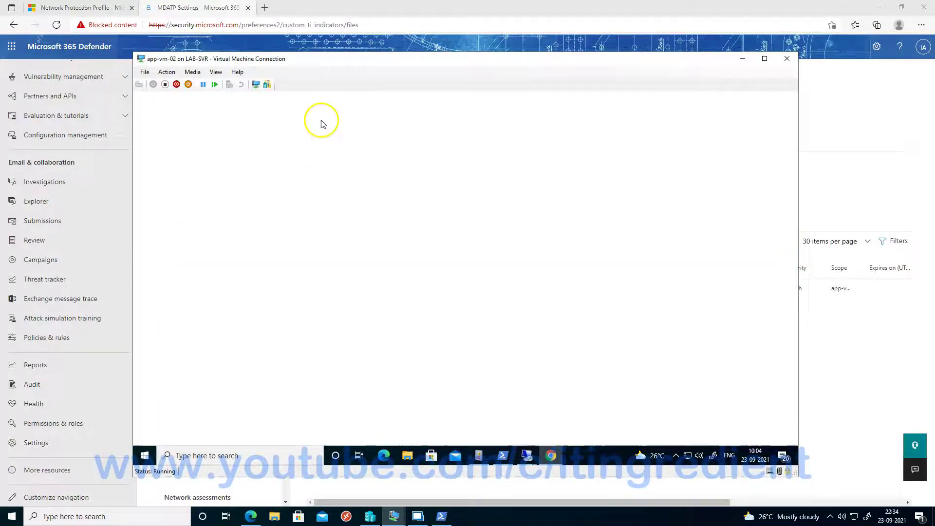
pyautogui.click(309, 116)
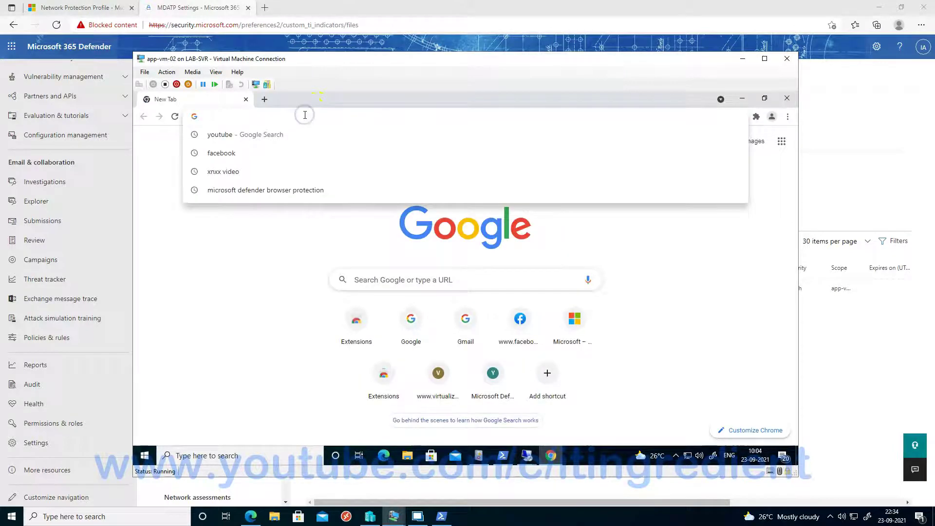
pyautogui.write('amazon.in')
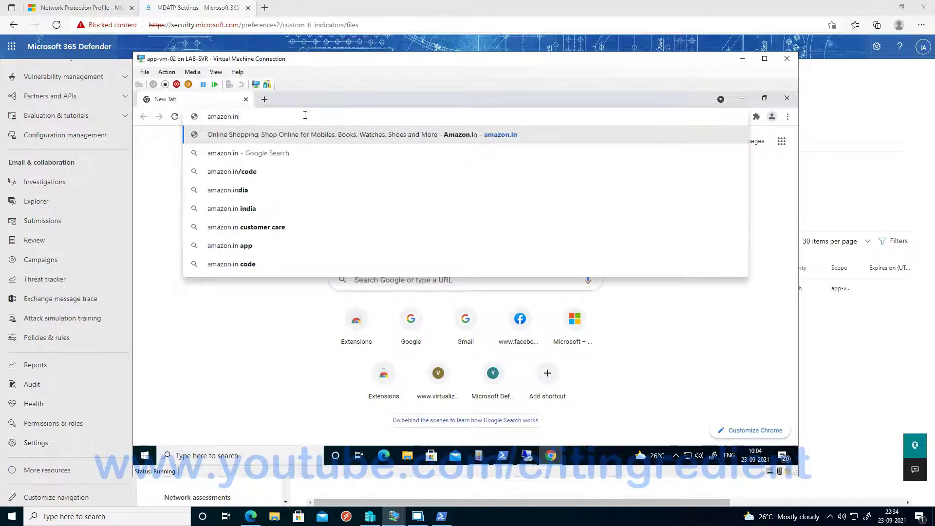
pyautogui.press('Return')
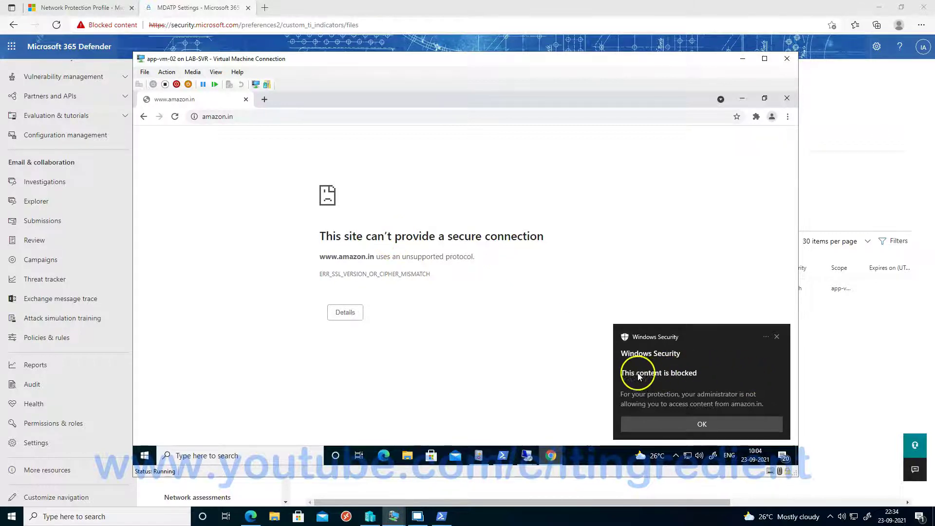
# Visit amazon.com in Chrome to compare its access with the amazon.in domain.
pyautogui.click(276, 115)
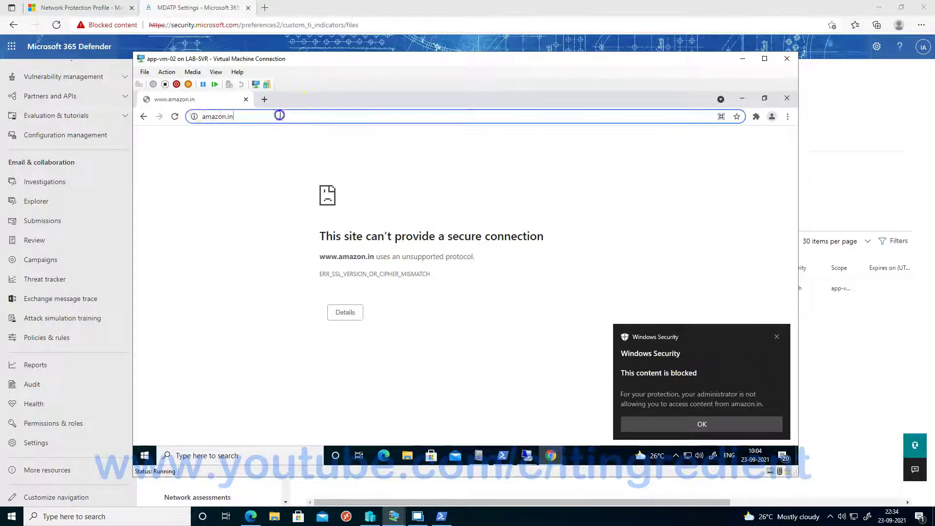
pyautogui.write('a')
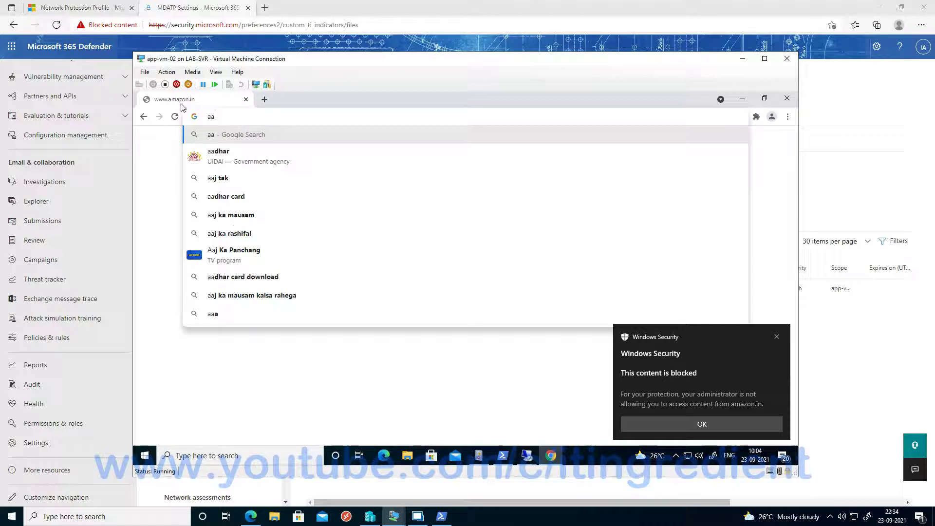
pyautogui.write('mazon.com')
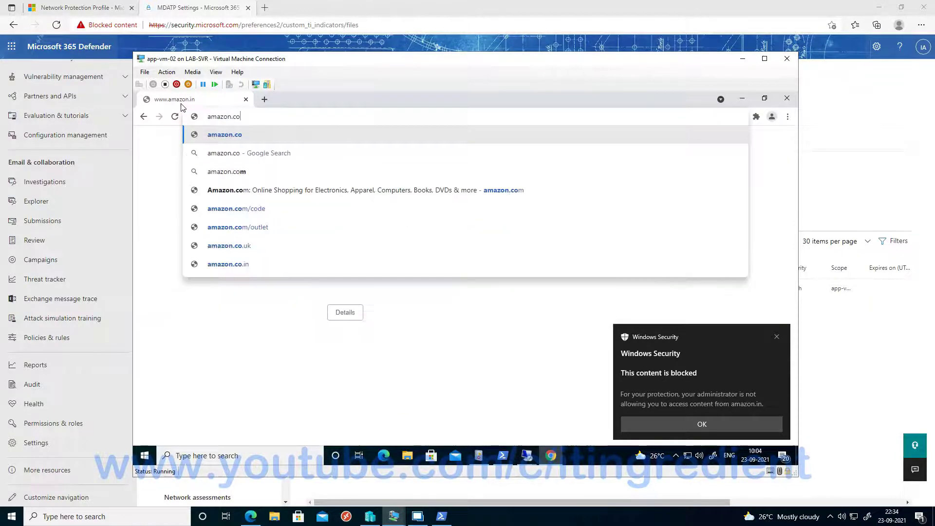
pyautogui.press('Return')
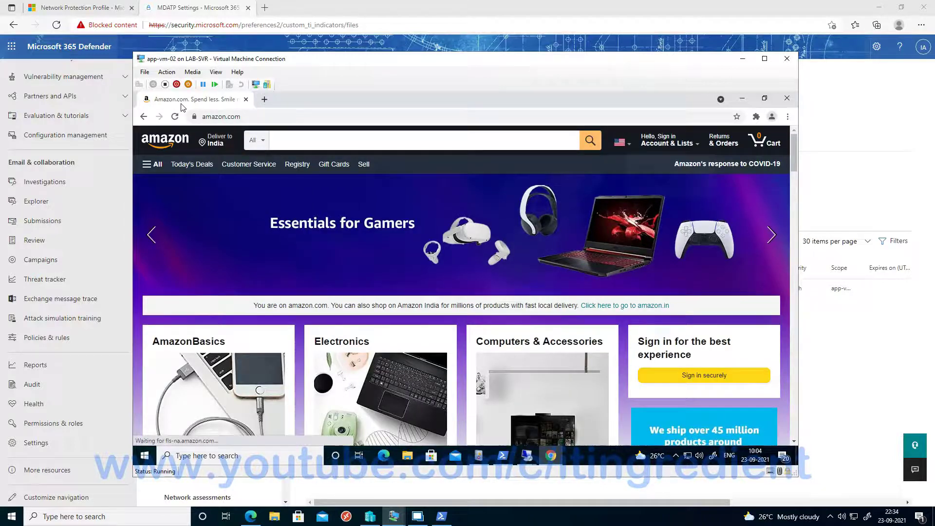
pyautogui.click(250, 115)
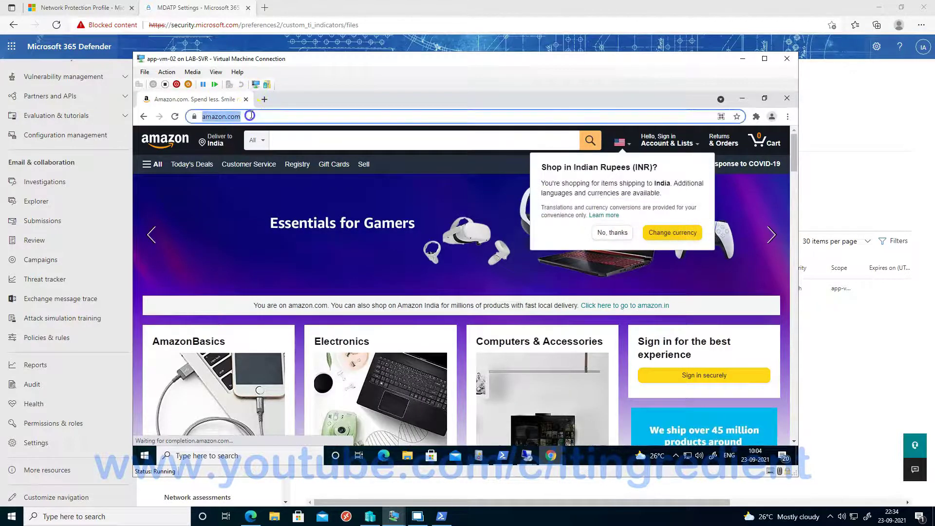
# Minimize Chrome, launch Firefox on the virtual machine and dismiss the Windows Security notifications.
pyautogui.click(742, 98)
pyautogui.click(156, 210)
pyautogui.doubleClick(156, 210)
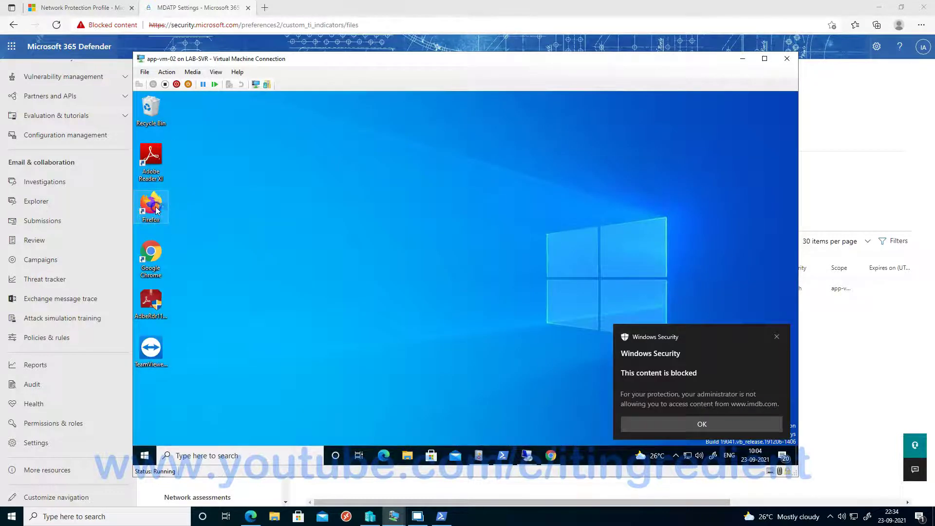
pyautogui.click(776, 336)
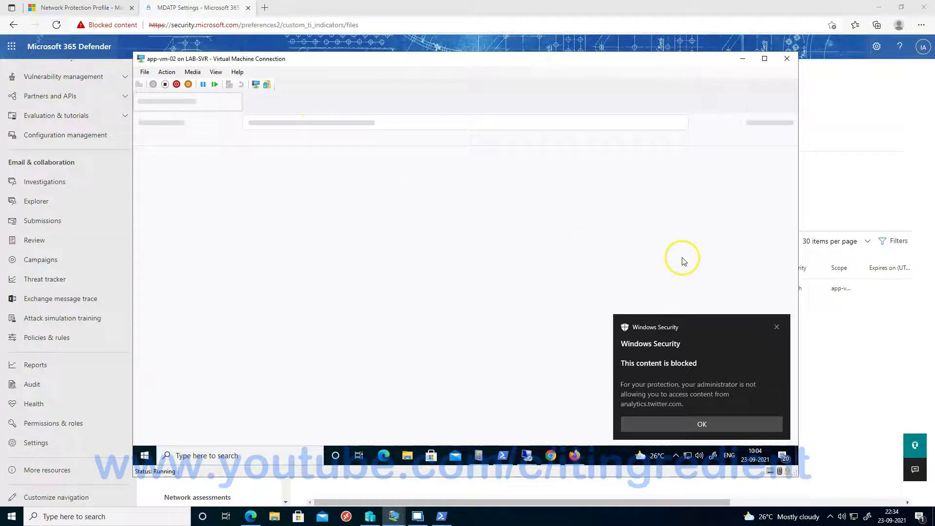
pyautogui.click(777, 327)
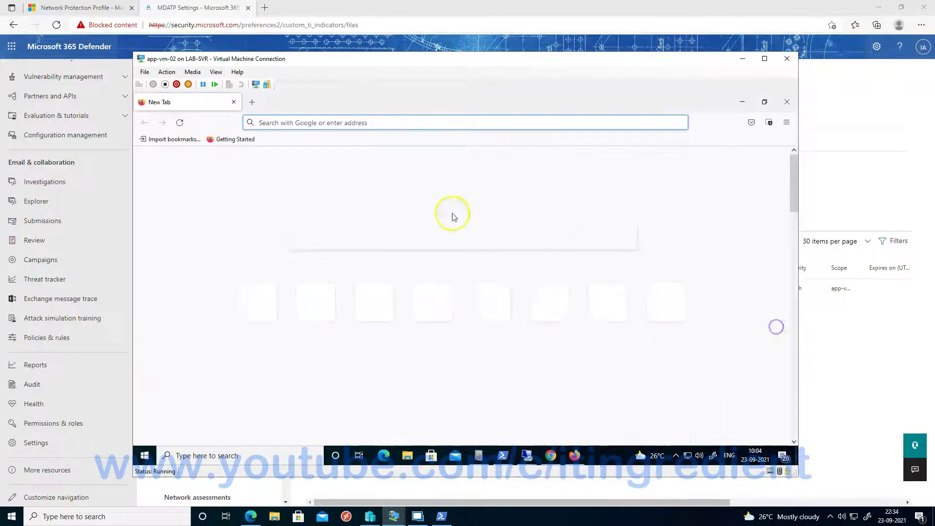
# Visit facebook.com in Firefox to test the URL indicator and dismiss the security notification.
pyautogui.click(297, 123)
pyautogui.write('face')
pyautogui.press('Return')
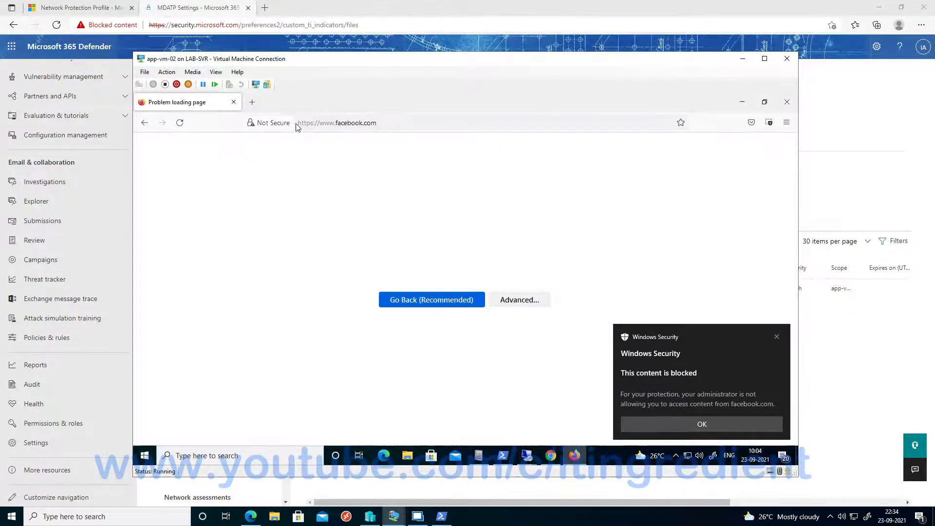
pyautogui.click(777, 337)
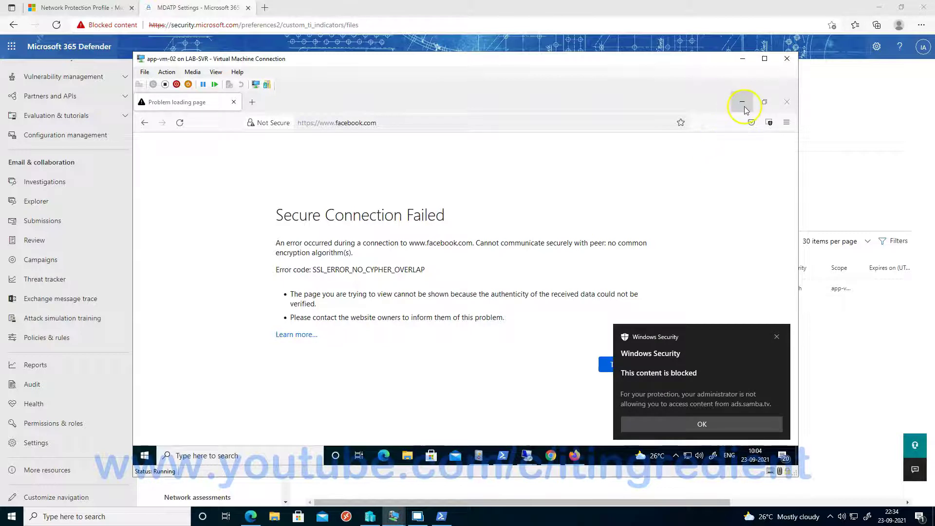
# Return to the Defender portal and copy the address 20.204.46.160 from the IP address indicators.
pyautogui.click(742, 59)
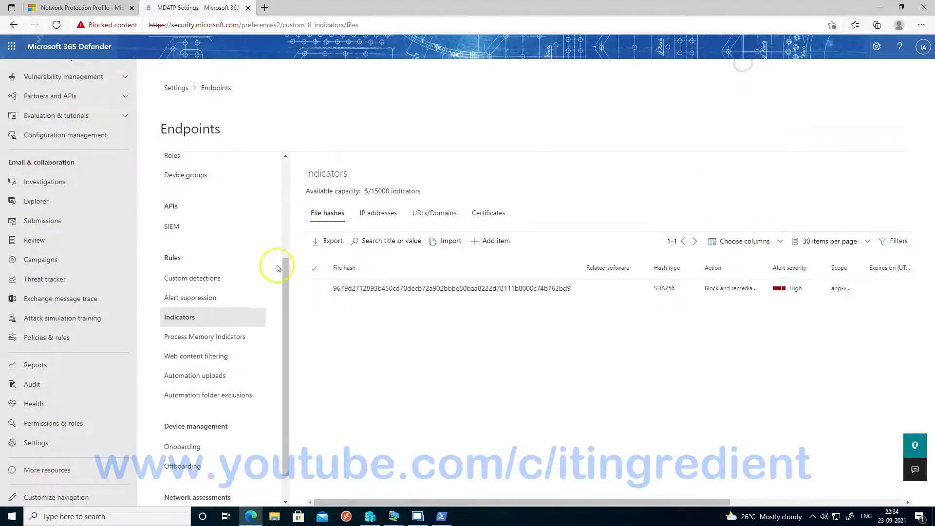
pyautogui.click(373, 214)
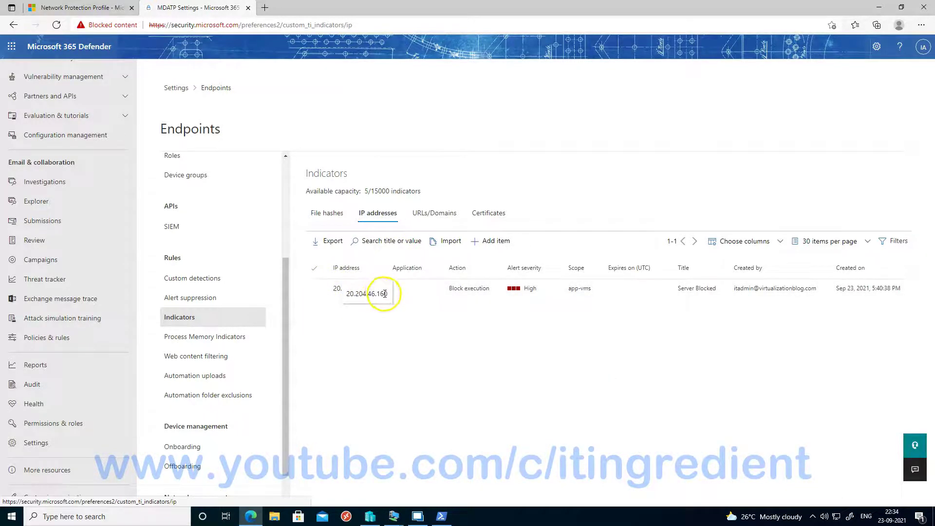
pyautogui.moveTo(374, 292); pyautogui.dragTo(343, 293)
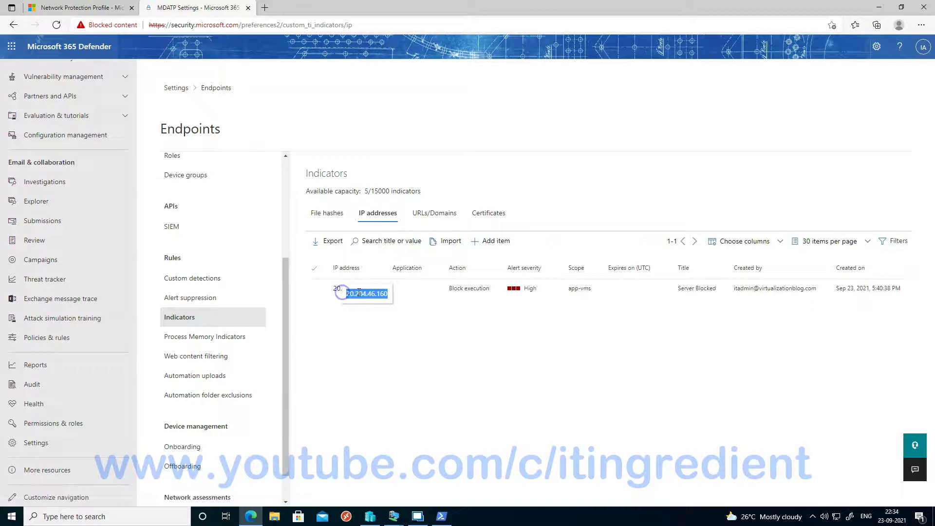
pyautogui.rightClick(359, 292)
pyautogui.click(374, 299)
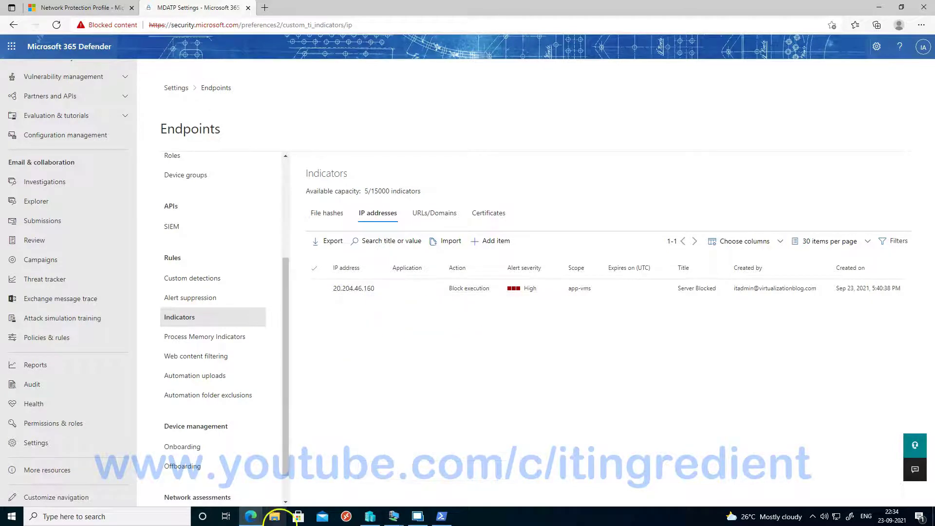
# On app-vm-02, try a Remote Desktop connection to 20.204.46.160, then close the connection dialog.
pyautogui.moveTo(393, 515)
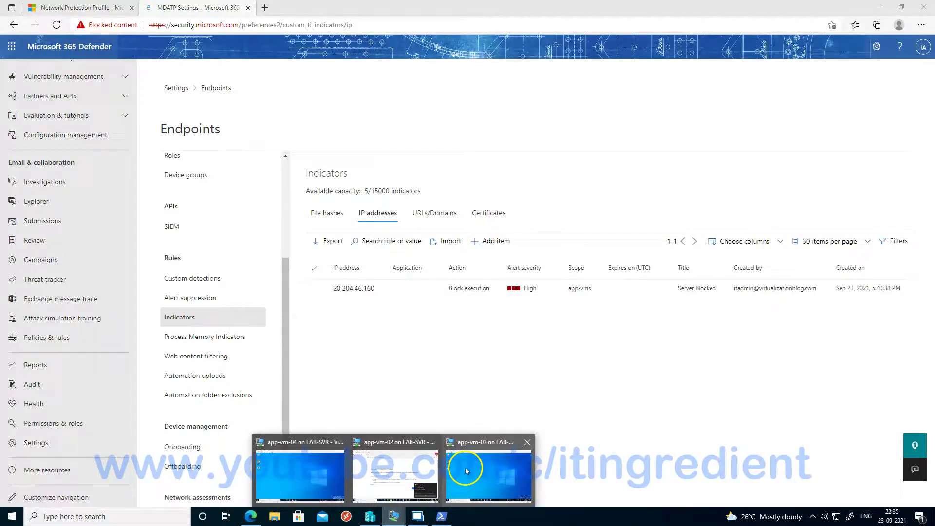
pyautogui.click(394, 474)
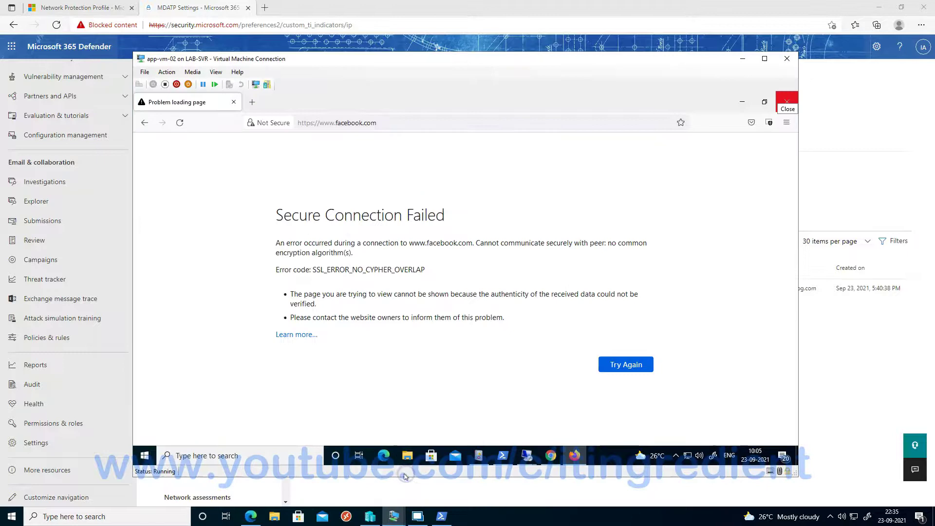
pyautogui.click(145, 456)
pyautogui.write('ms')
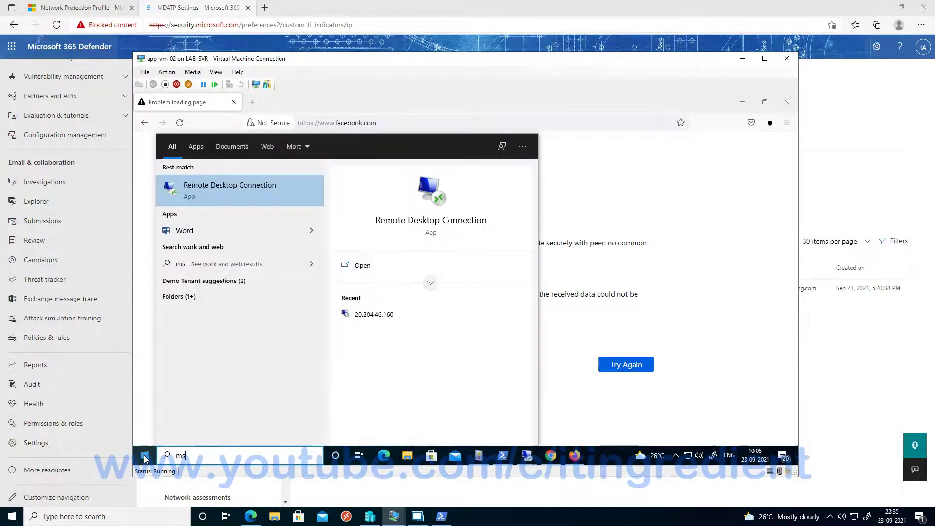
pyautogui.press('Return')
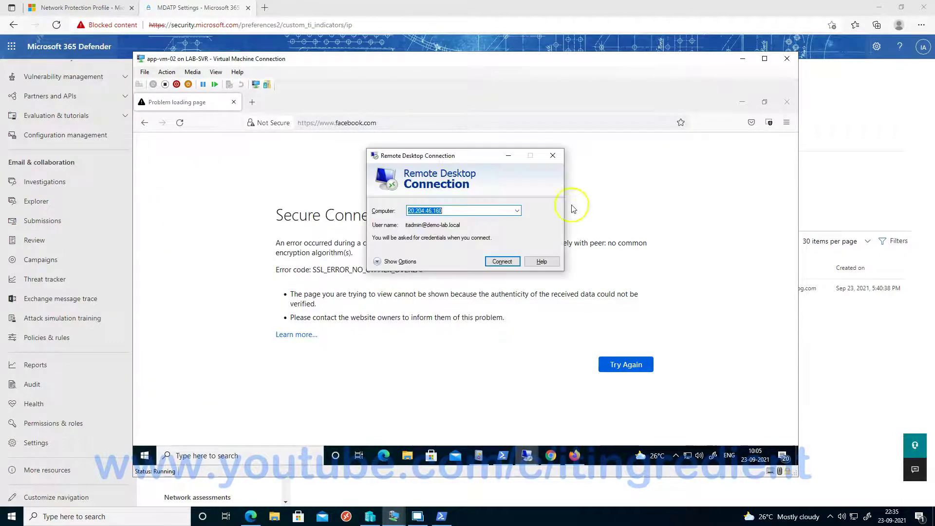
pyautogui.click(496, 262)
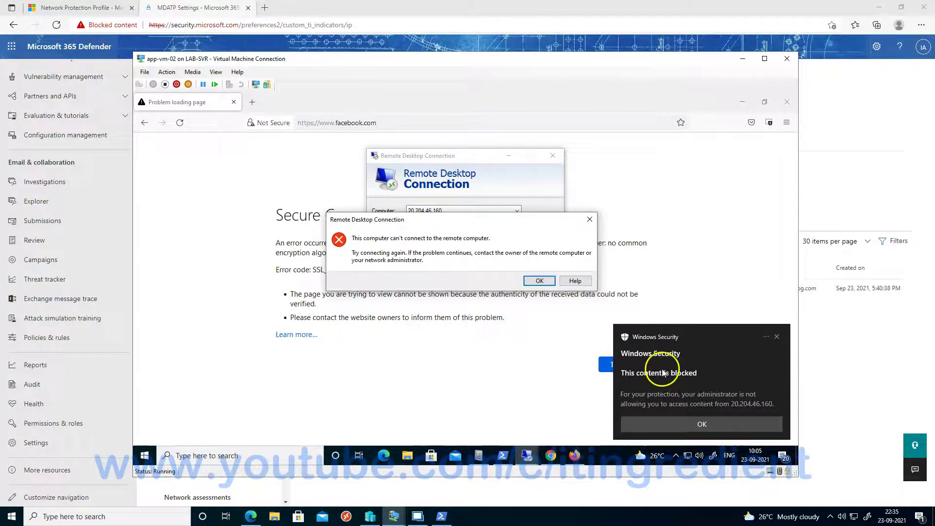
pyautogui.click(539, 281)
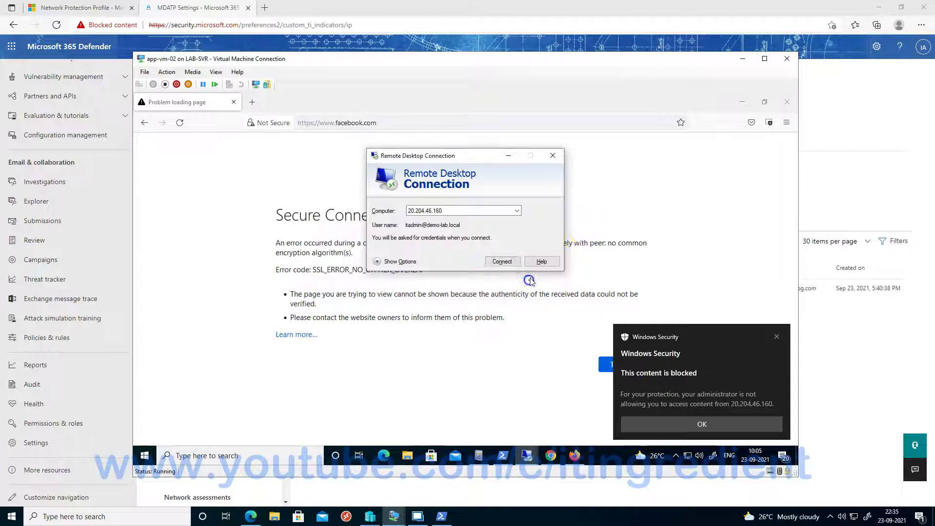
pyautogui.click(552, 156)
# Return to the Defender portal and examine the file hash indicators.
pyautogui.click(742, 58)
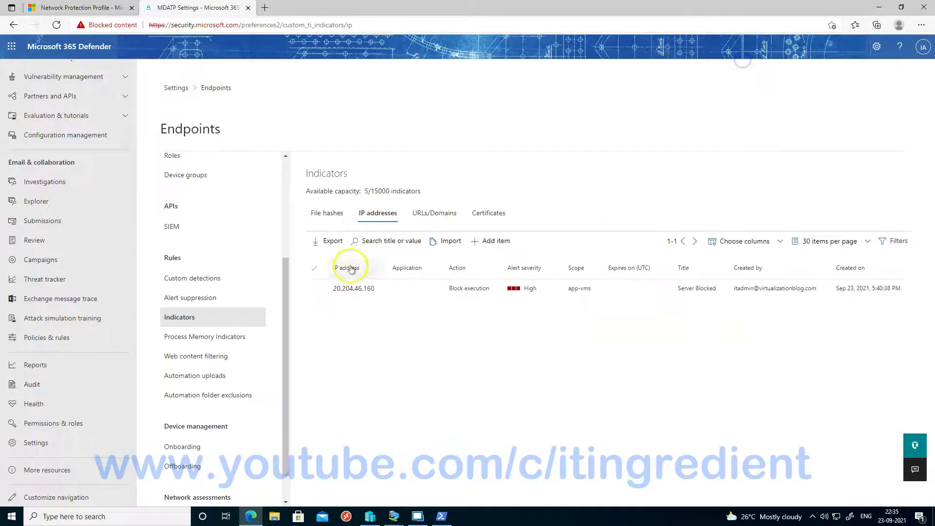
pyautogui.click(327, 213)
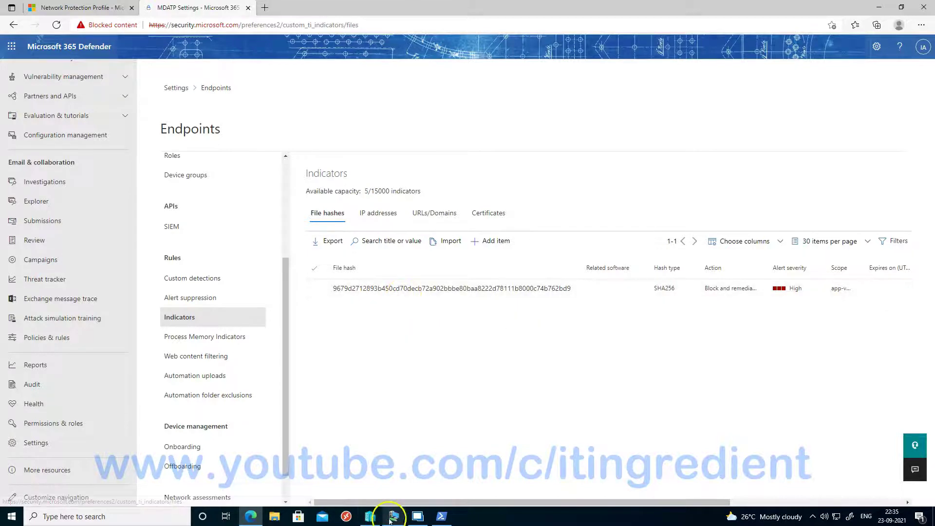
pyautogui.moveTo(392, 517)
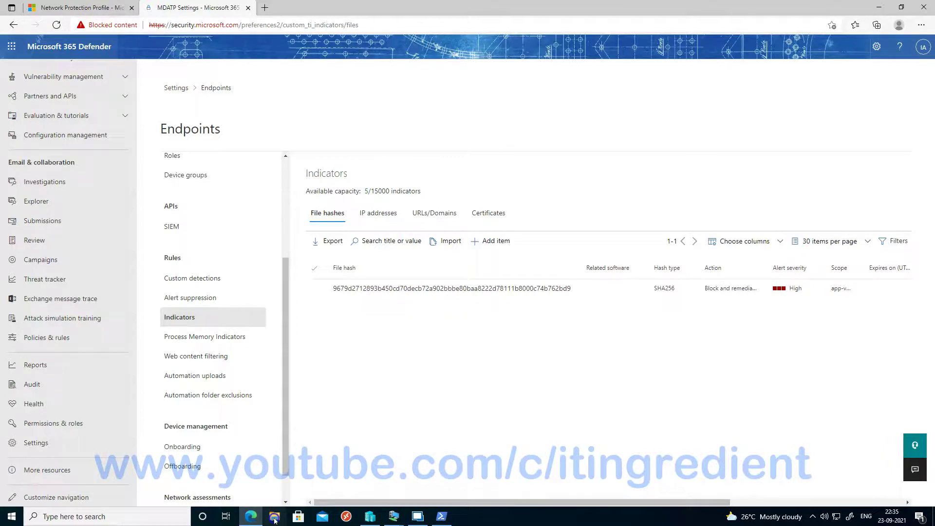
# Open File Explorer on the host and copy virus.exe from the recent files.
pyautogui.click(274, 517)
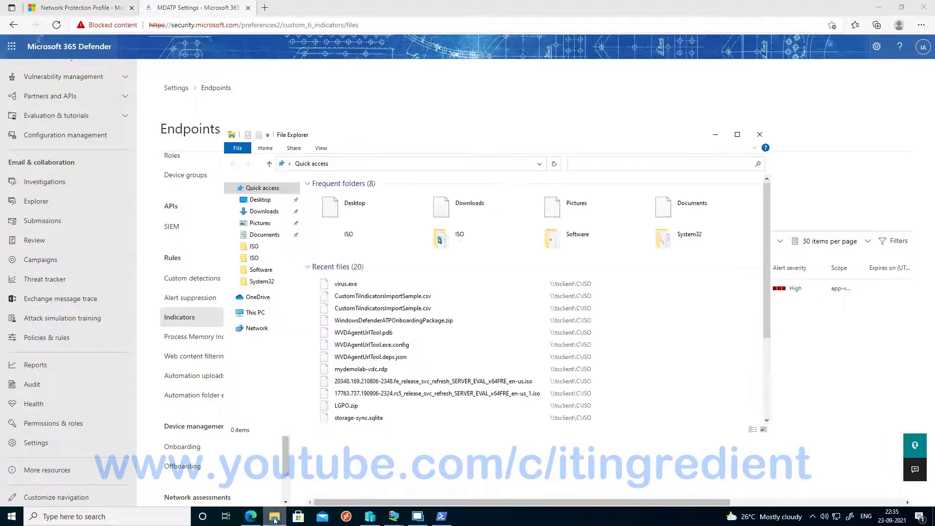
pyautogui.click(343, 285)
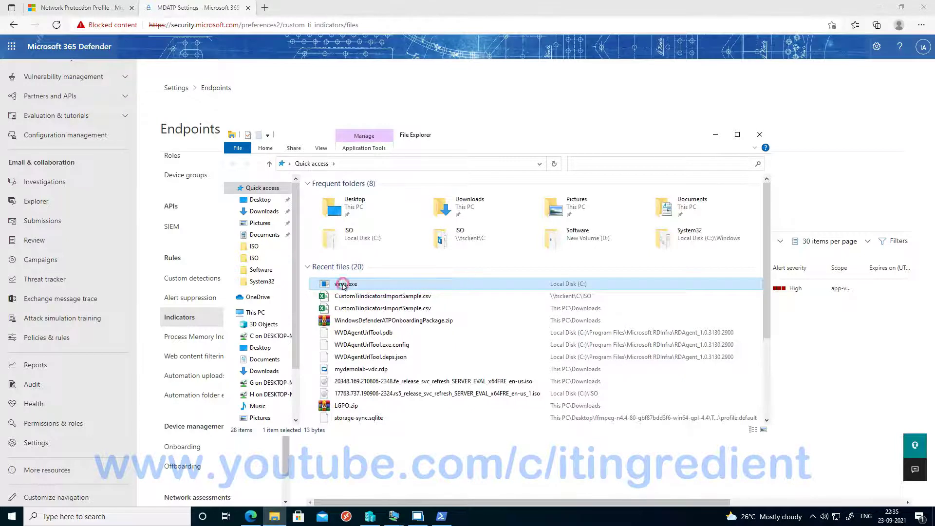
pyautogui.rightClick(344, 285)
pyautogui.click(369, 238)
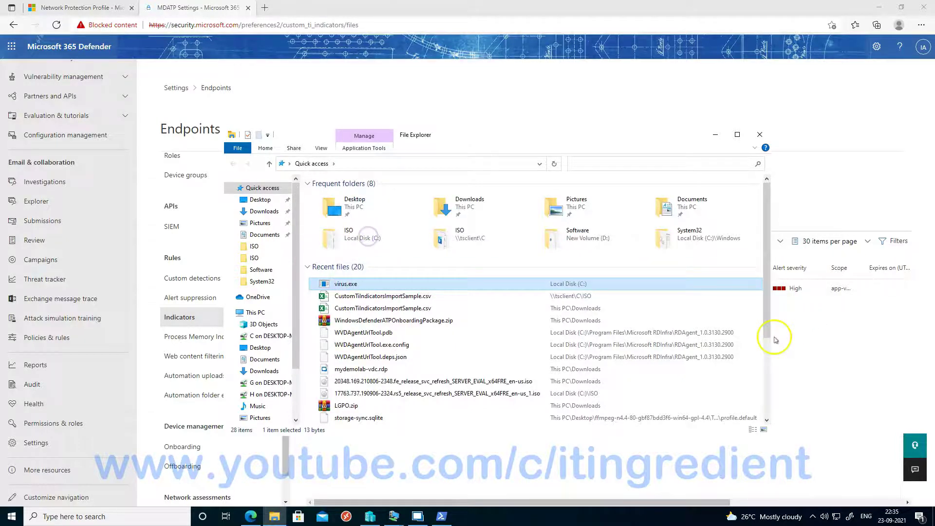
# Switch to app-vm-02, minimize Firefox and paste virus.exe onto the desktop.
pyautogui.click(393, 516)
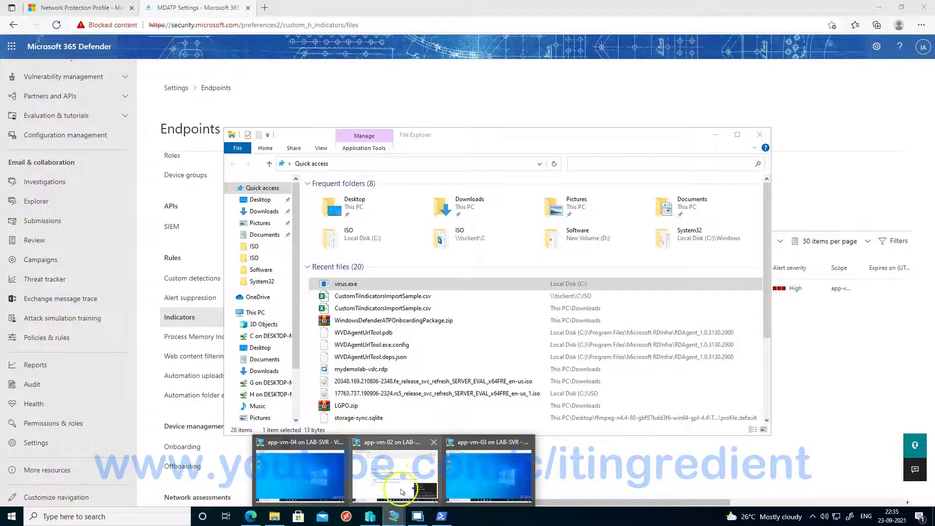
pyautogui.click(402, 492)
pyautogui.click(742, 93)
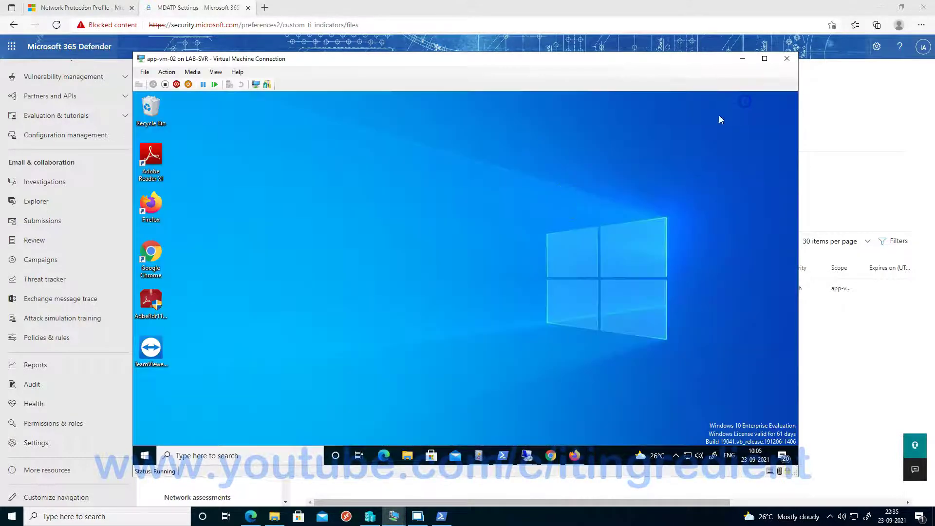
pyautogui.rightClick(286, 271)
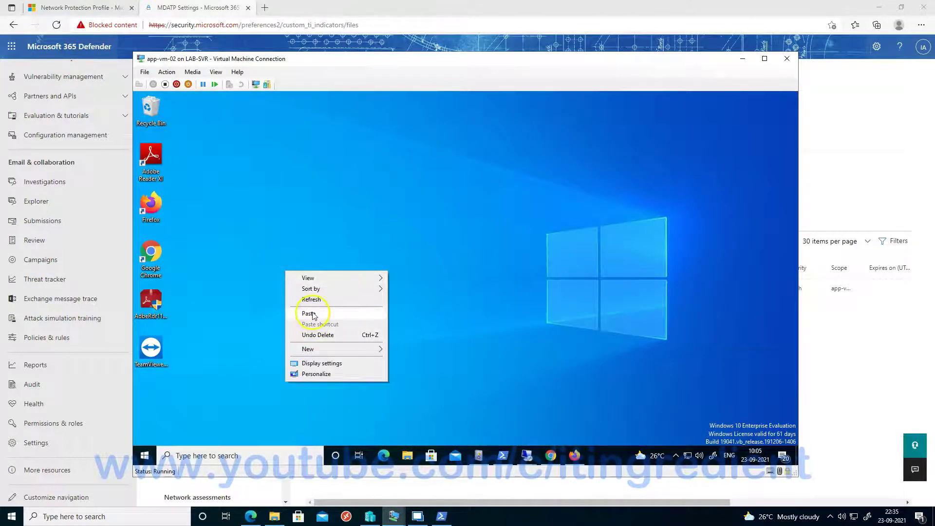
pyautogui.click(311, 314)
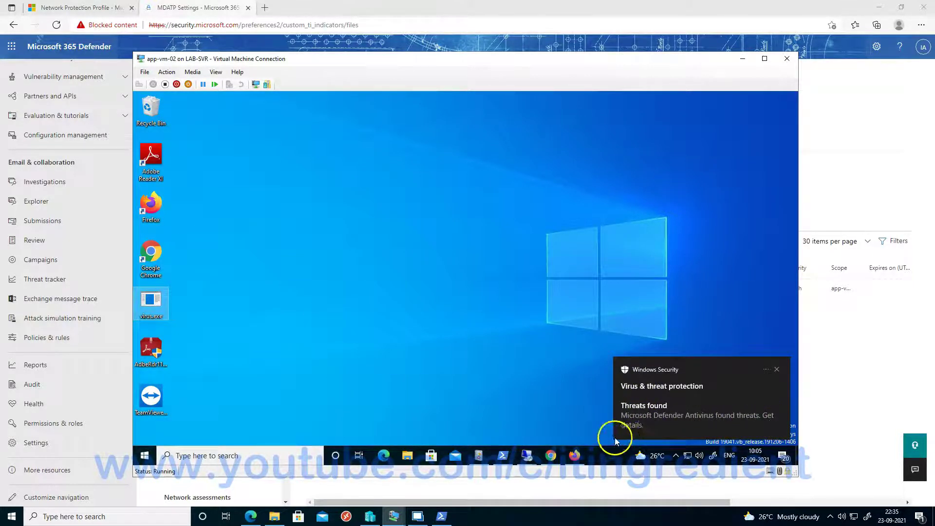
# Refresh the virtual machine's desktop and try to run virus.exe to test the file hash indicator.
pyautogui.rightClick(344, 303)
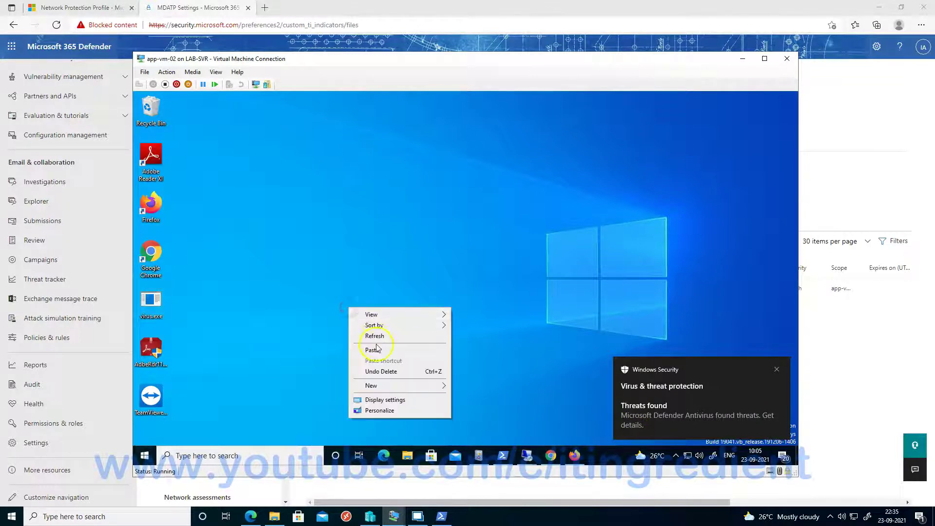
pyautogui.click(377, 337)
pyautogui.rightClick(317, 294)
pyautogui.click(340, 320)
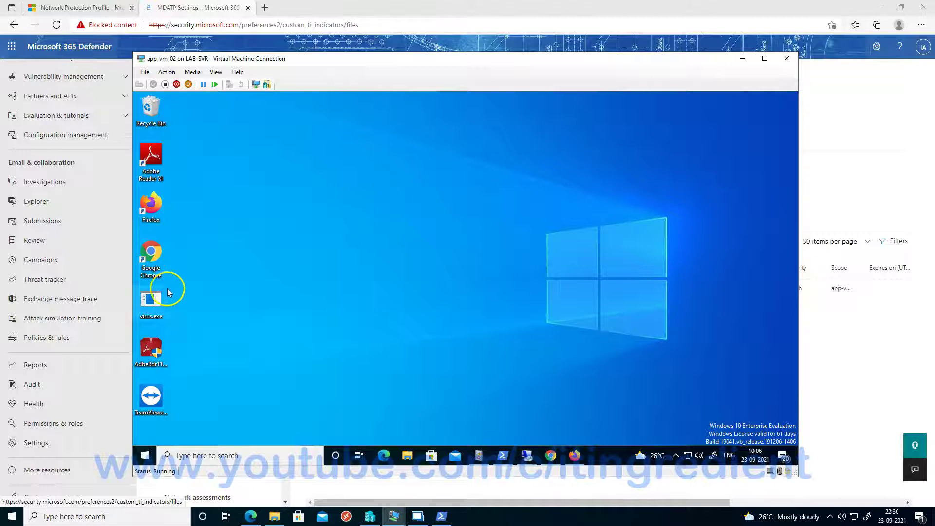
pyautogui.click(141, 262)
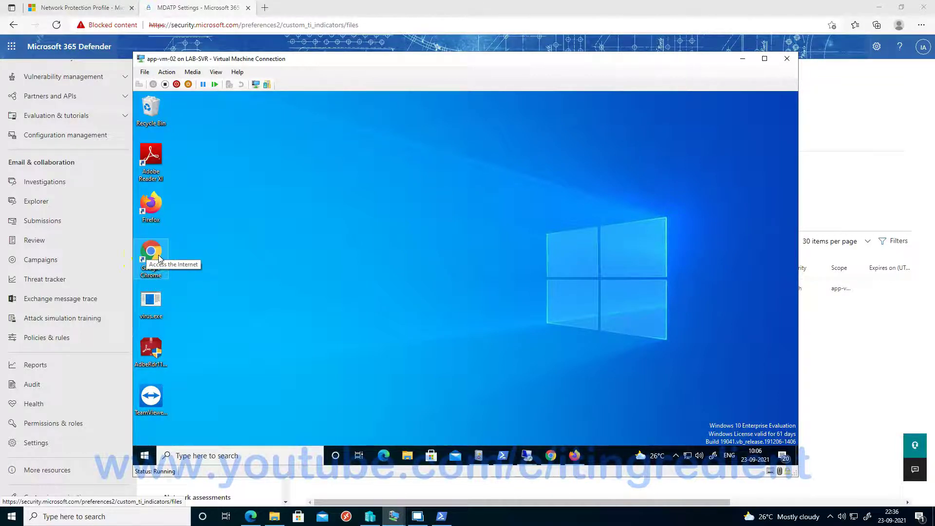
pyautogui.doubleClick(161, 304)
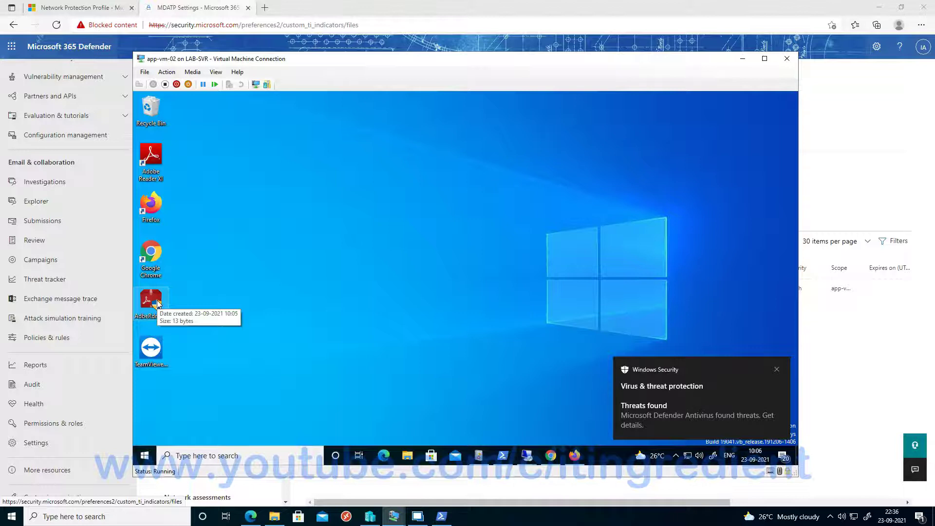
pyautogui.click(360, 288)
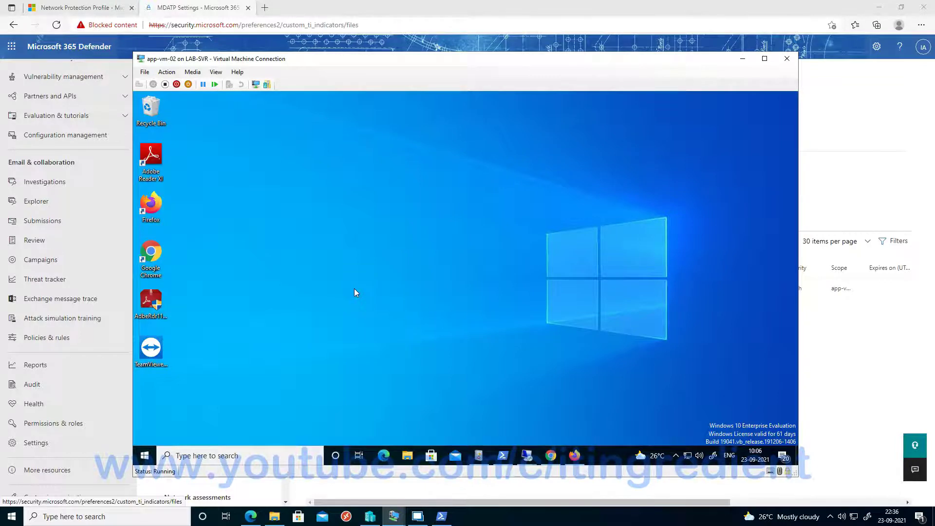
# Return to the Defender portal, list the alerts and open the Social Networking Not Allowed alert to examine its alert story.
pyautogui.click(315, 490)
pyautogui.scroll(4, 103, 334)
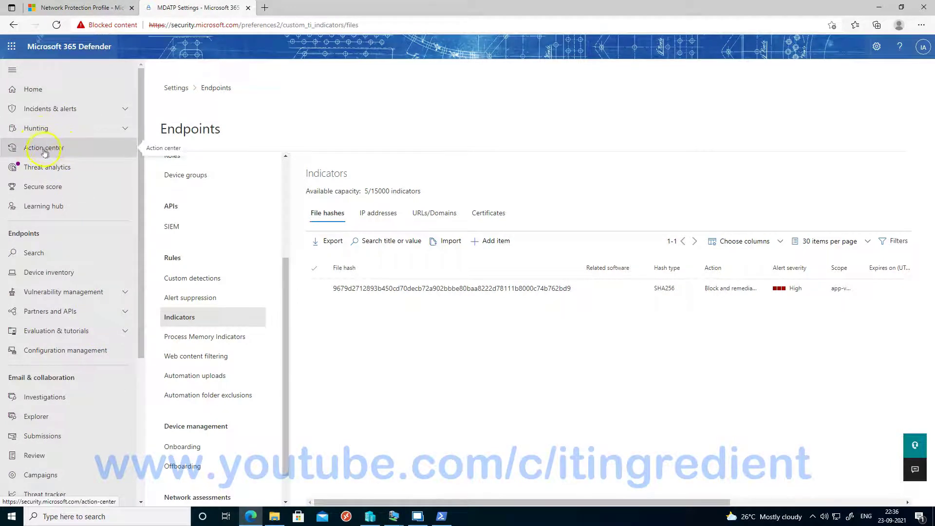
pyautogui.click(58, 108)
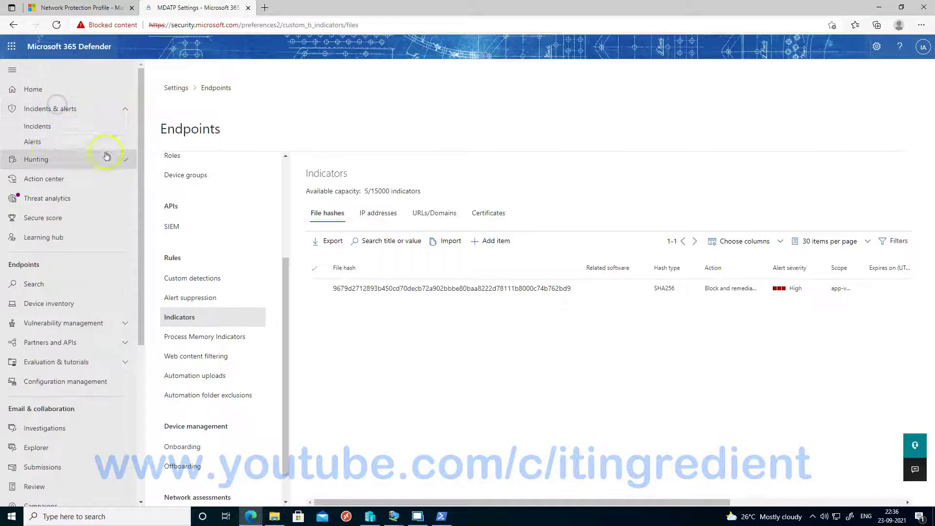
pyautogui.click(33, 141)
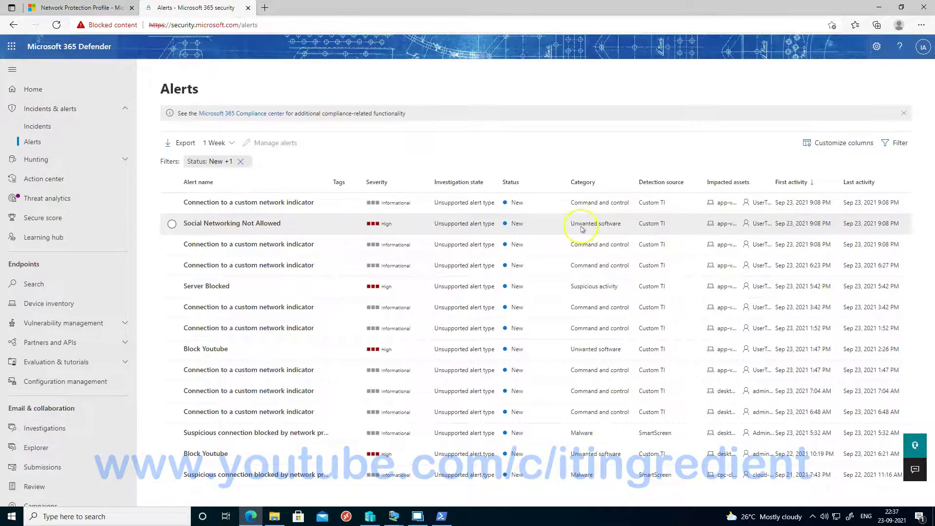
pyautogui.click(173, 223)
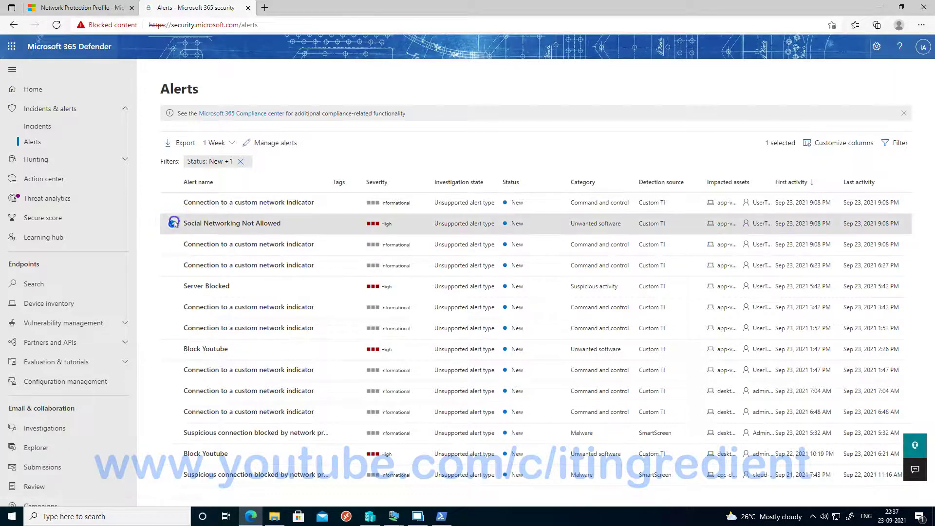
pyautogui.click(210, 223)
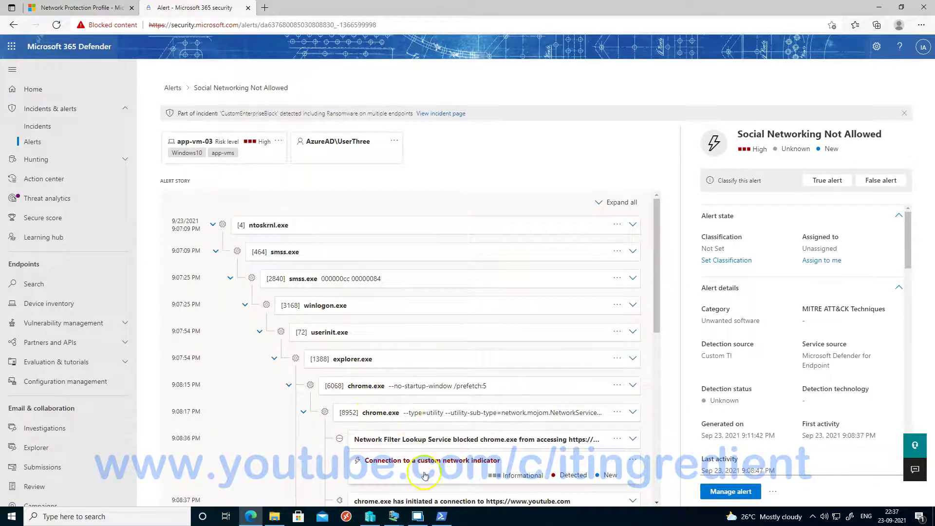
# Examine the rest of the Social Networking Not Allowed alert story and close the browser.
pyautogui.scroll(-1, 452, 466)
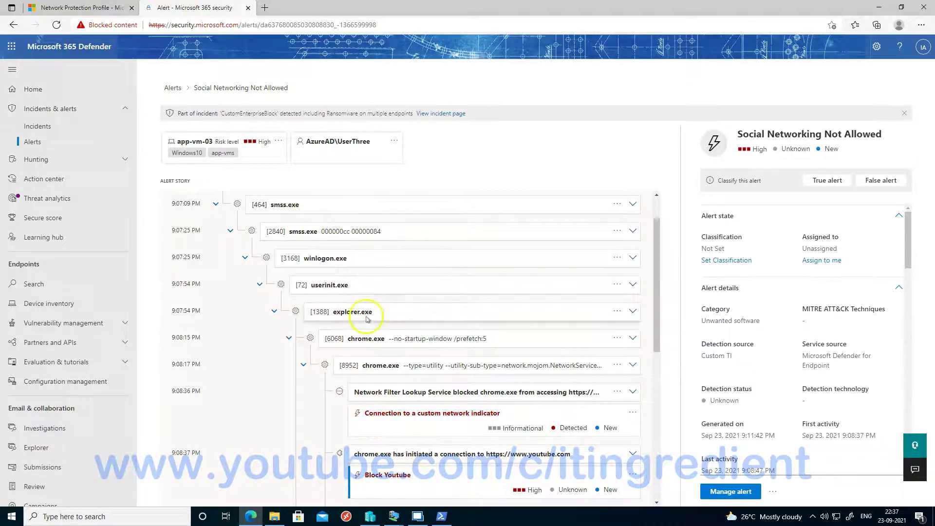
pyautogui.click(307, 221)
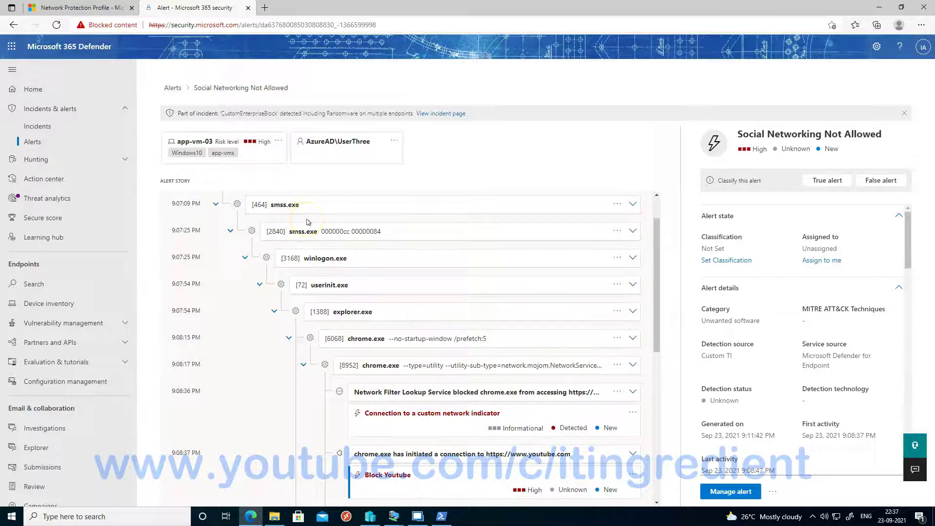
pyautogui.click(923, 9)
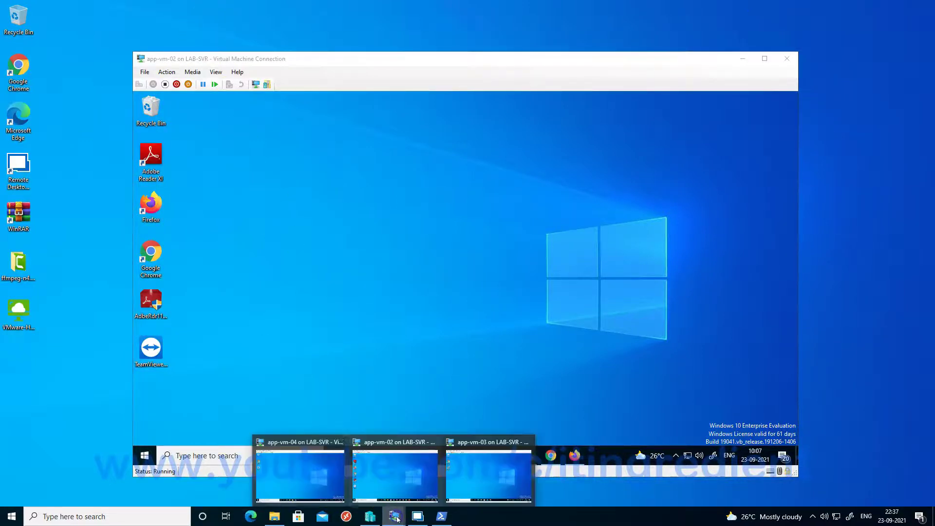
# Connect to the VDC virtual machine from Hyper-V Manager and close its open Group Policy windows.
pyautogui.click(370, 516)
pyautogui.doubleClick(276, 169)
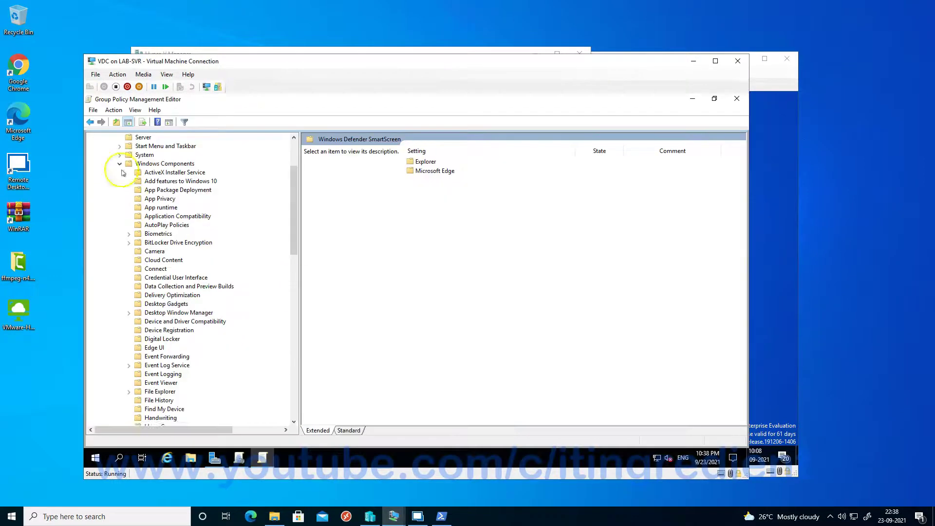
pyautogui.click(737, 99)
pyautogui.click(737, 98)
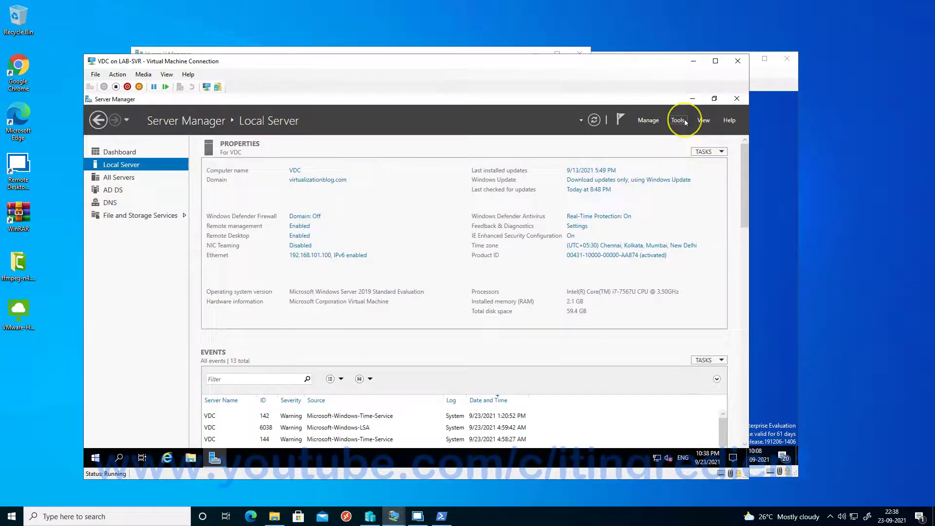
# Launch Group Policy Management from Server Manager and open the MDE-Onboarding-GPO linked to app-vms for editing.
pyautogui.click(678, 120)
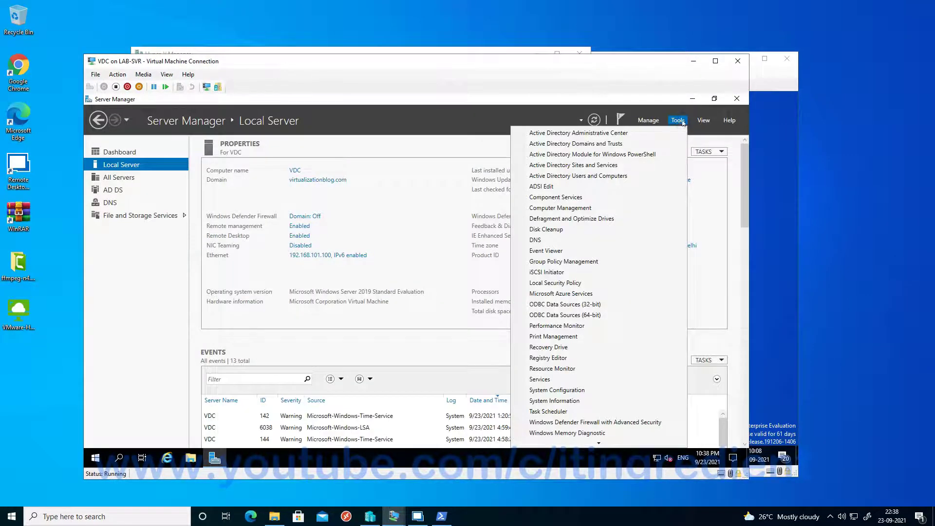
pyautogui.click(560, 262)
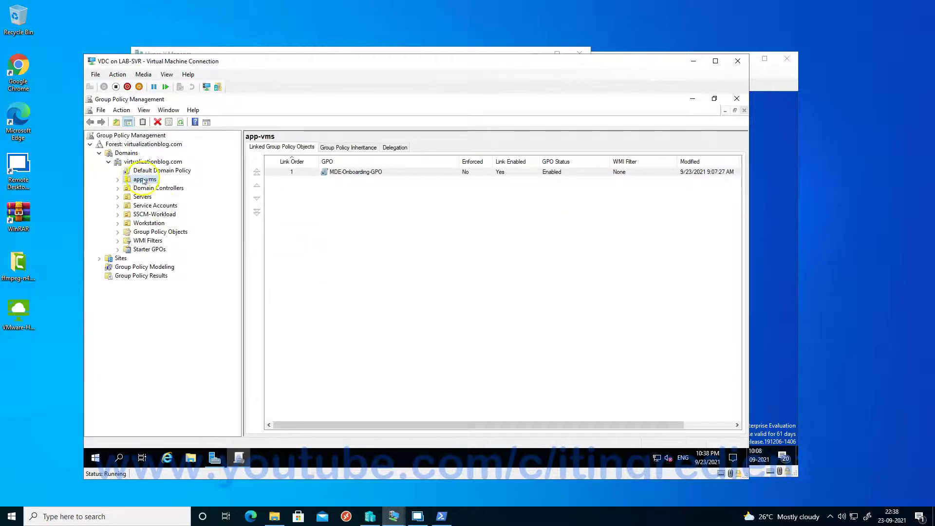
pyautogui.rightClick(346, 173)
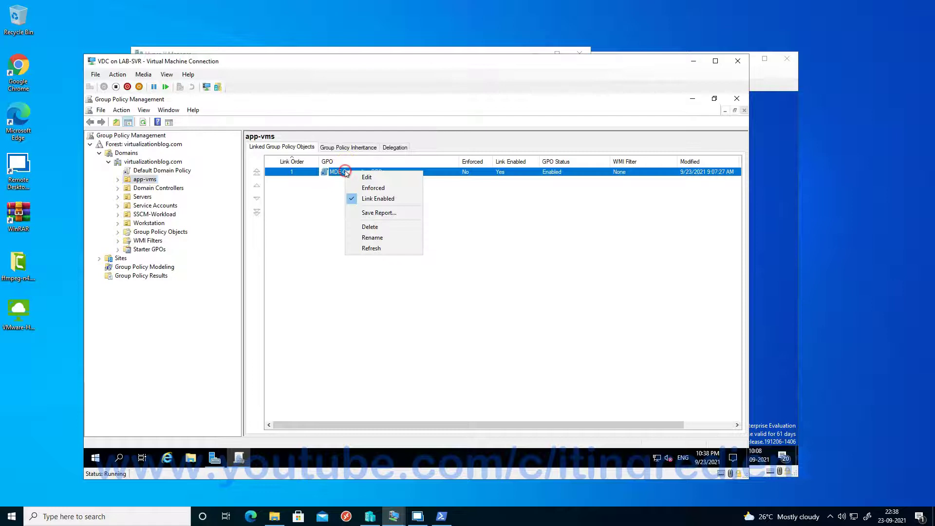
pyautogui.click(372, 179)
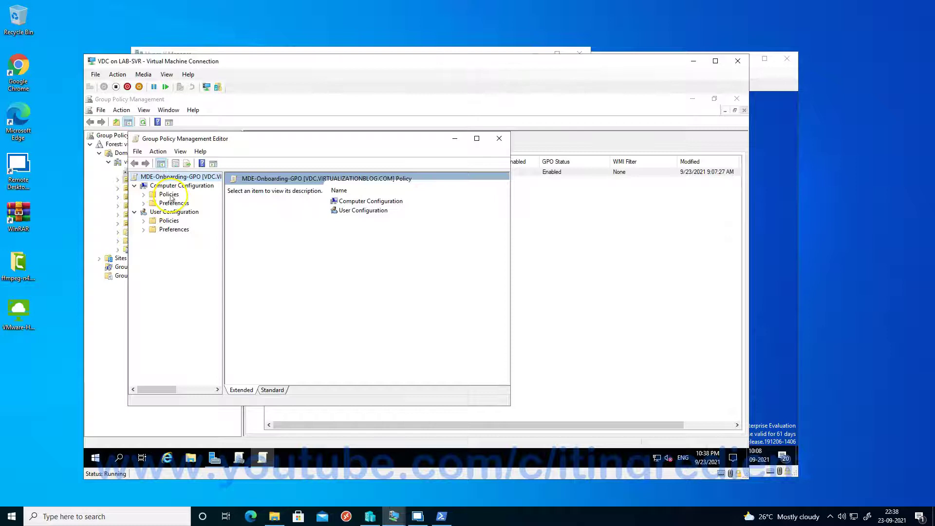
# Expand Windows Components under Computer Configuration's Administrative Templates, maximize the editor and widen the tree pane.
pyautogui.doubleClick(169, 195)
pyautogui.doubleClick(198, 222)
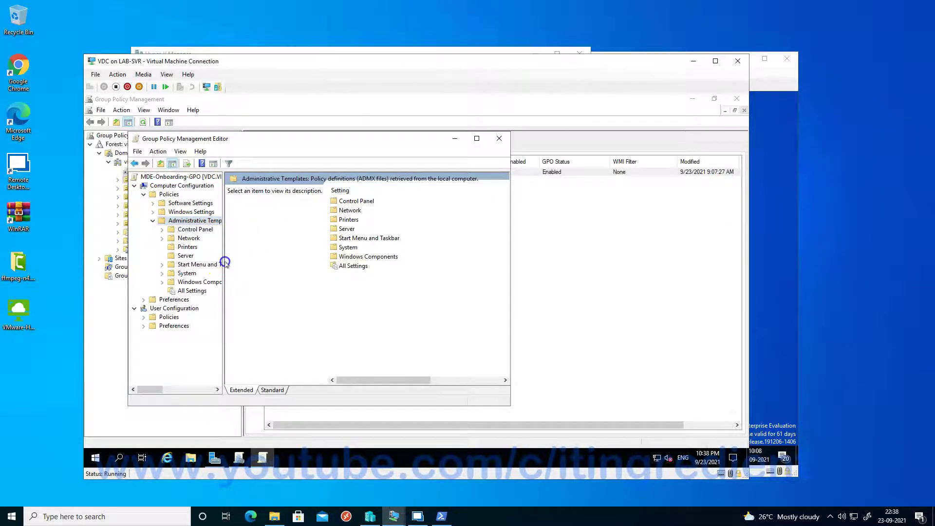
pyautogui.doubleClick(204, 283)
pyautogui.click(476, 138)
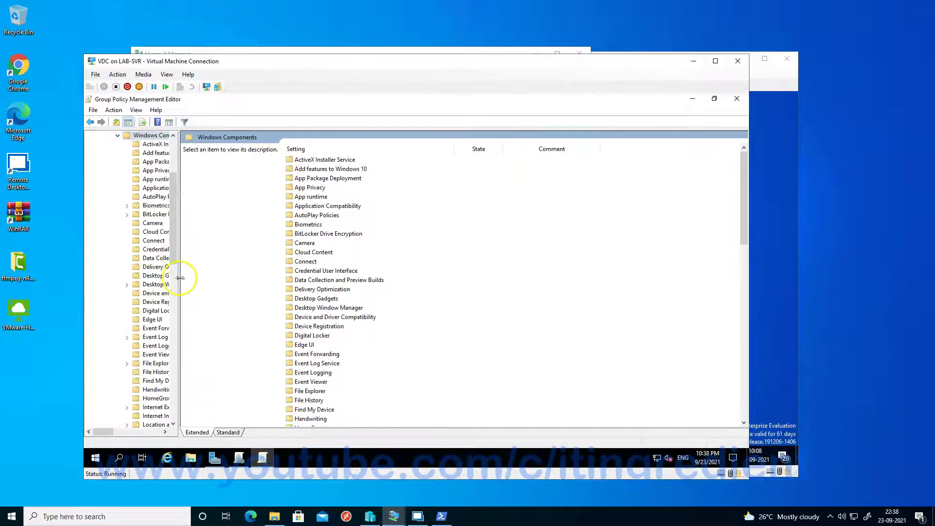
pyautogui.moveTo(181, 278); pyautogui.dragTo(310, 286)
# Under Windows Defender Antivirus, Exploit Guard, Network Protection, review "Prevent users and apps from accessing dangerous websites" and close the editor.
pyautogui.scroll(-15, 305, 311)
pyautogui.click(127, 293)
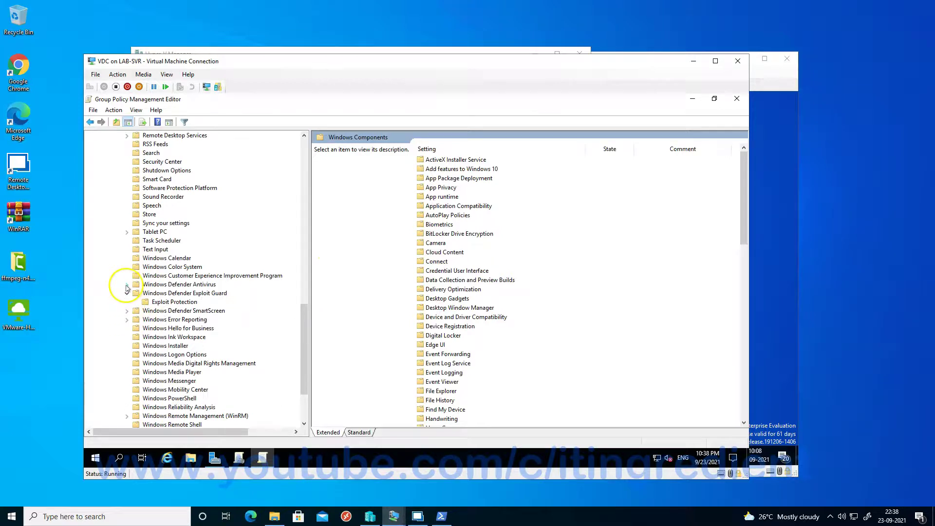
pyautogui.click(127, 285)
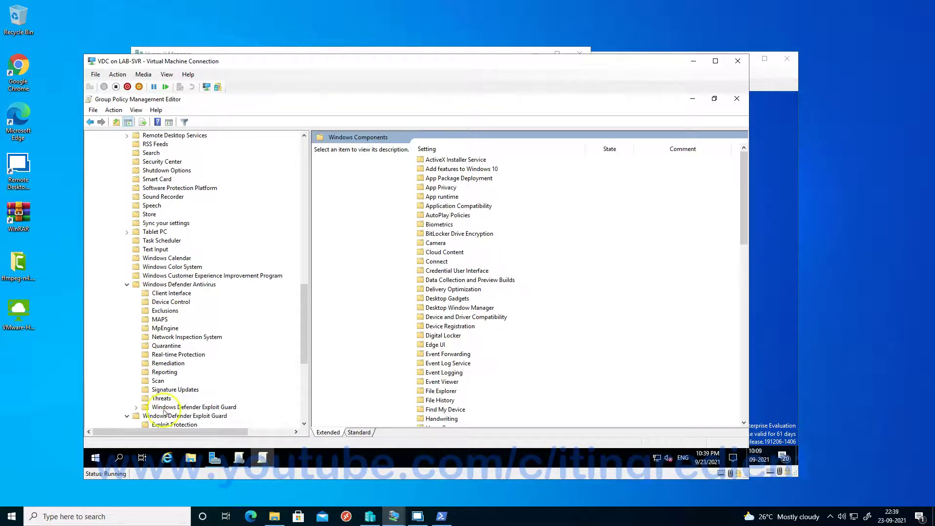
pyautogui.click(136, 408)
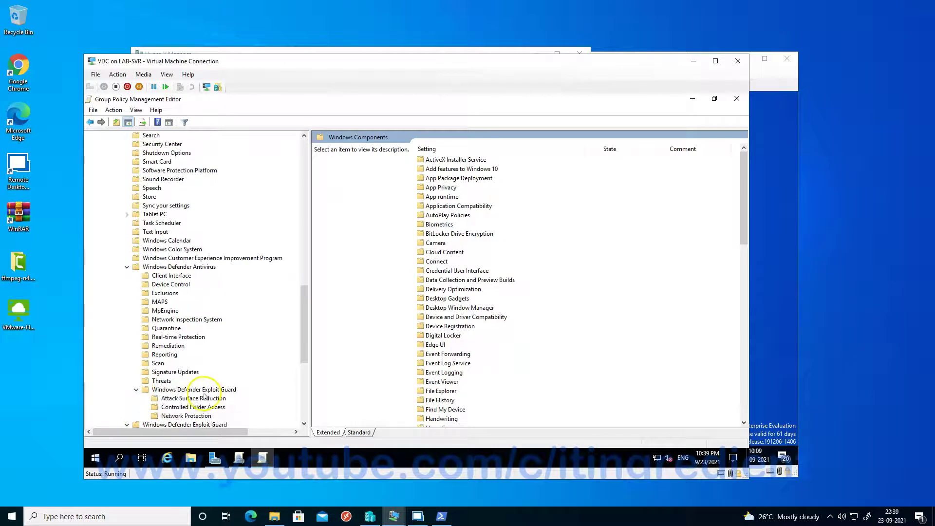
pyautogui.click(205, 417)
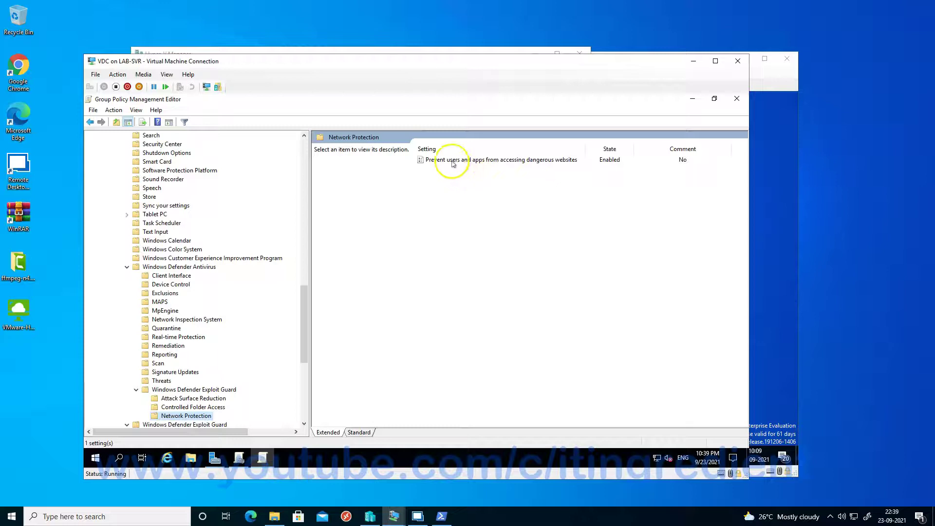
pyautogui.click(453, 162)
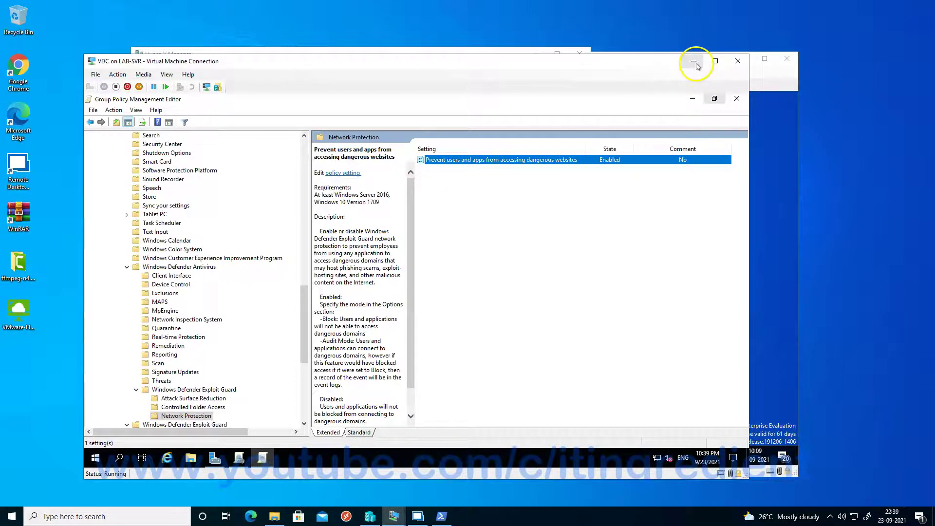
pyautogui.click(736, 98)
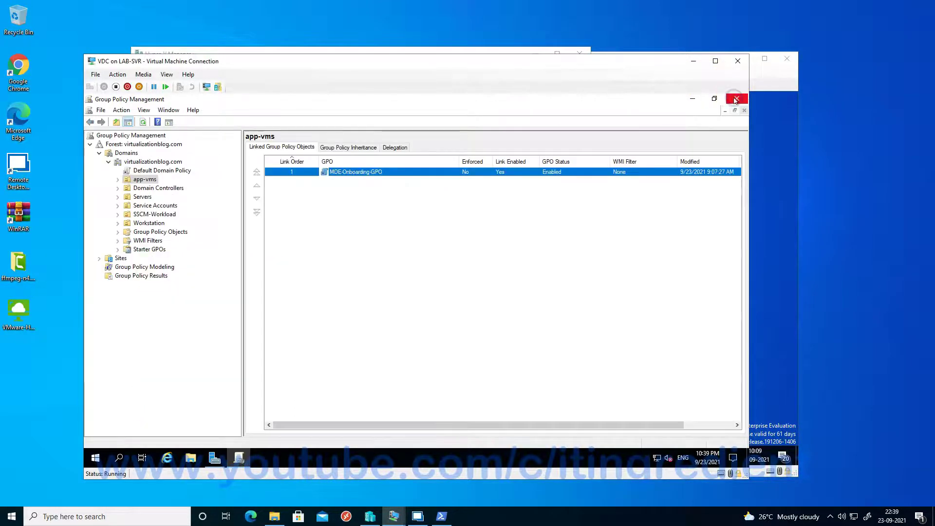
# Expand the app-vms OU's linked policy, and check the DESKTOP-BTGRJLP computer under app-vms in Active Directory Users and Computers.
pyautogui.click(120, 181)
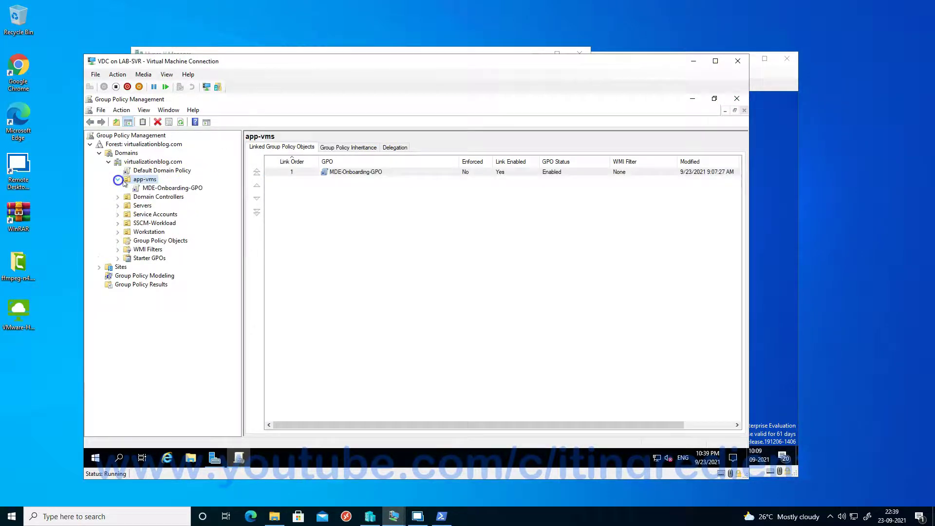
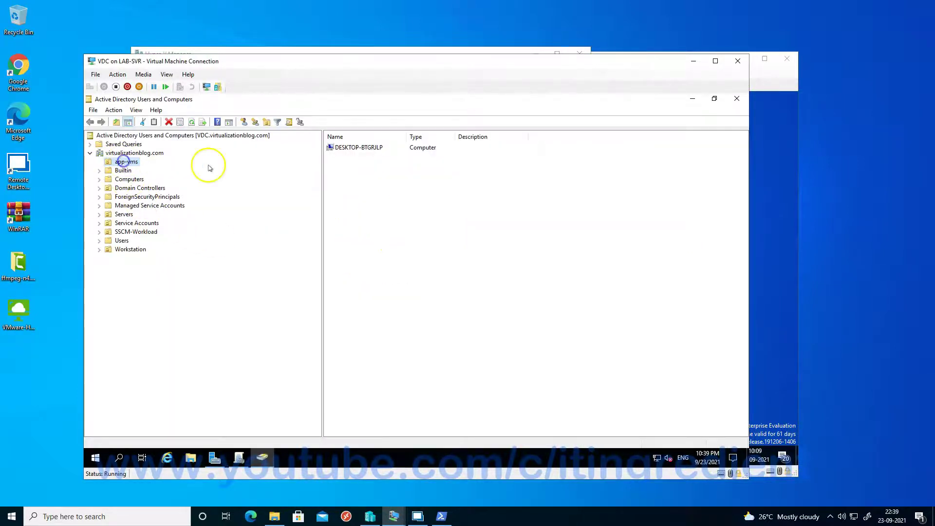
pyautogui.click(343, 148)
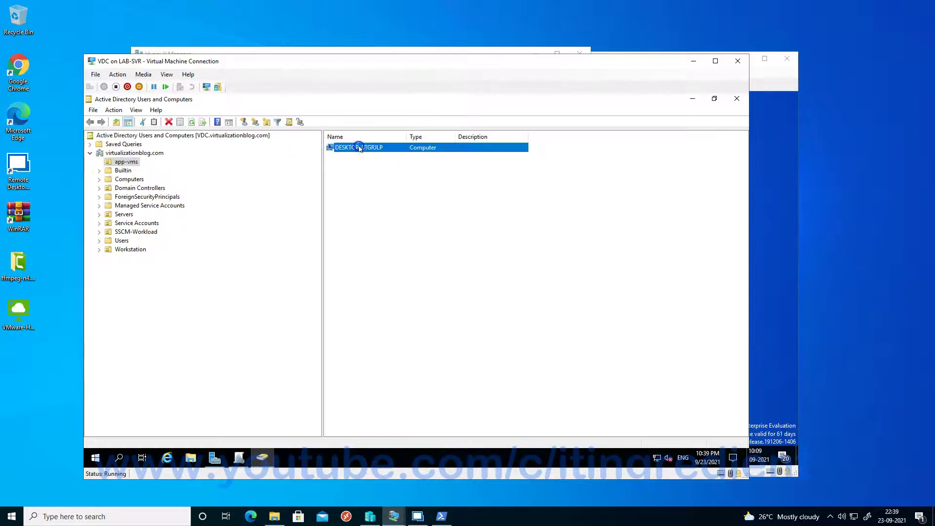
pyautogui.click(359, 148)
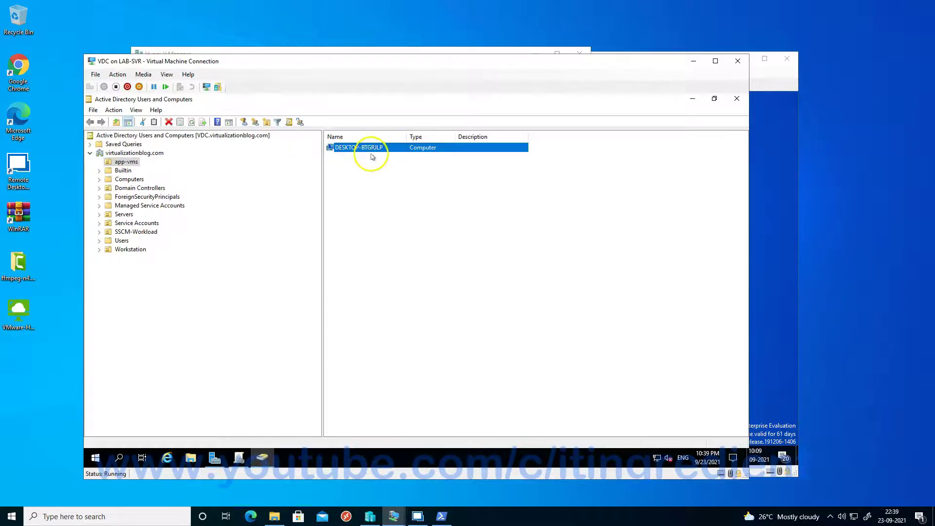
# Switch to the app-vm-04 virtual machine, open an elevated Command Prompt and run hostname.
pyautogui.click(394, 513)
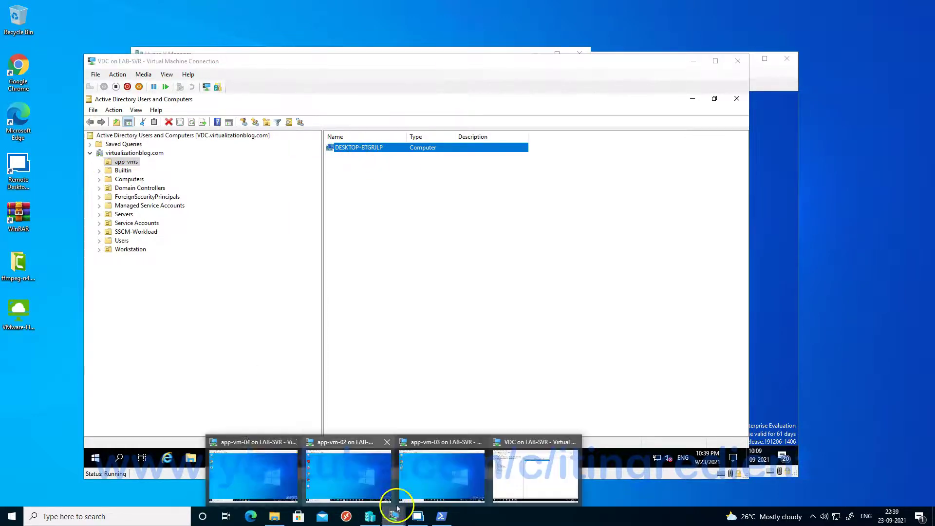
pyautogui.click(247, 466)
pyautogui.click(314, 242)
pyautogui.click(32, 440)
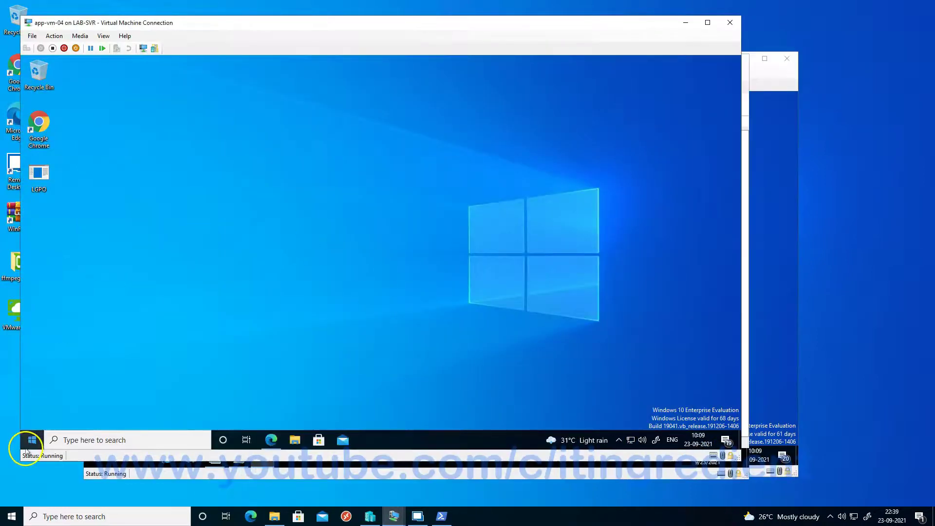
pyautogui.write('cmd')
pyautogui.hotkey('ctrl', 'shift', 'Return')
pyautogui.write('hostname')
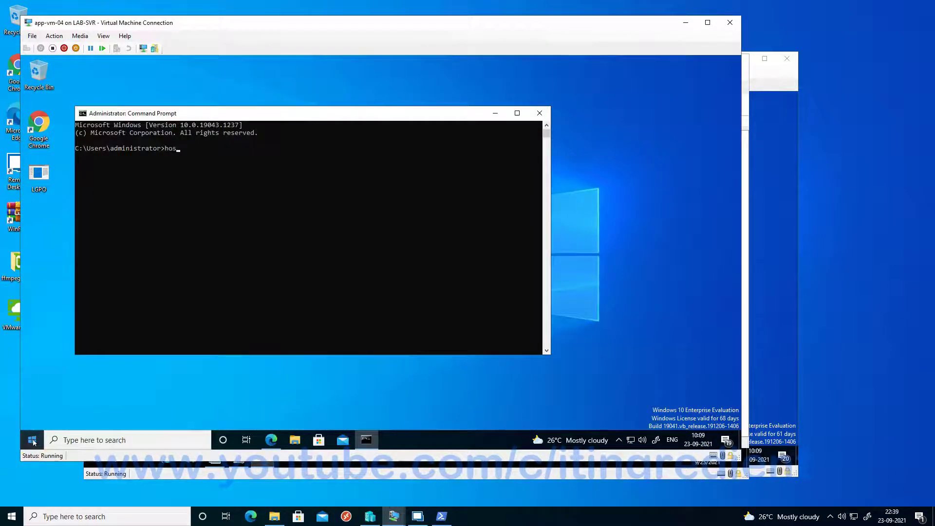
pyautogui.press('Return')
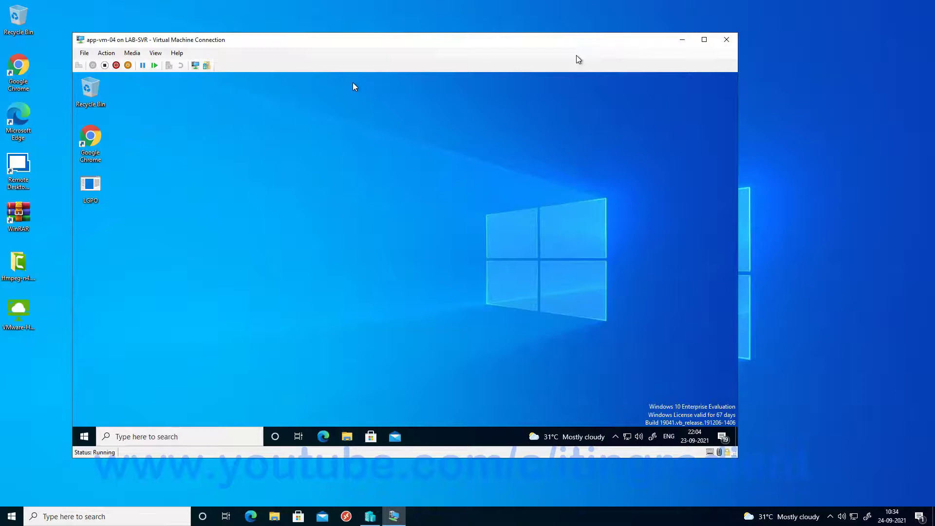
# In Registry Editor on app-vm-04, inspect HKLM\SOFTWARE\Policies\Microsoft\Windows Defender\Windows Defender Exploit Guard\Network Protection for the network protection value.
pyautogui.click(86, 440)
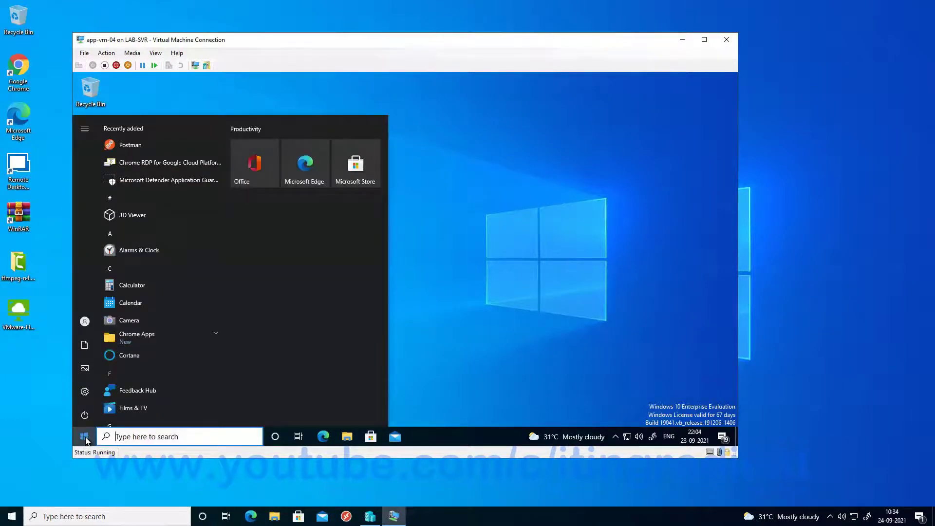
pyautogui.write('reg')
pyautogui.press('Return')
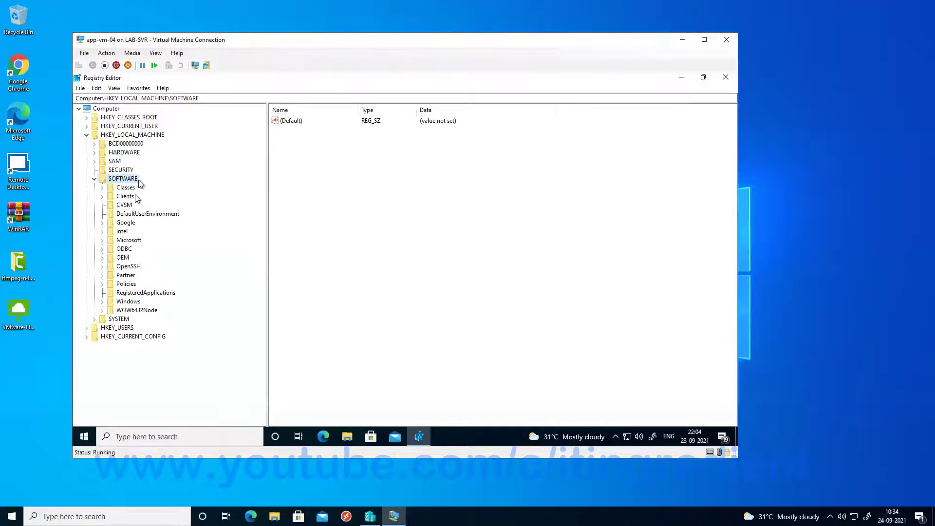
pyautogui.doubleClick(128, 284)
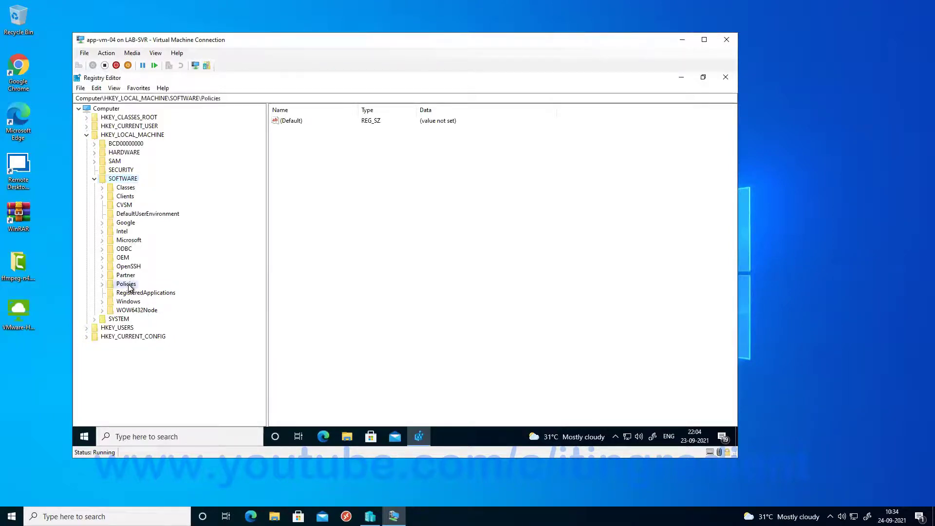
pyautogui.doubleClick(136, 293)
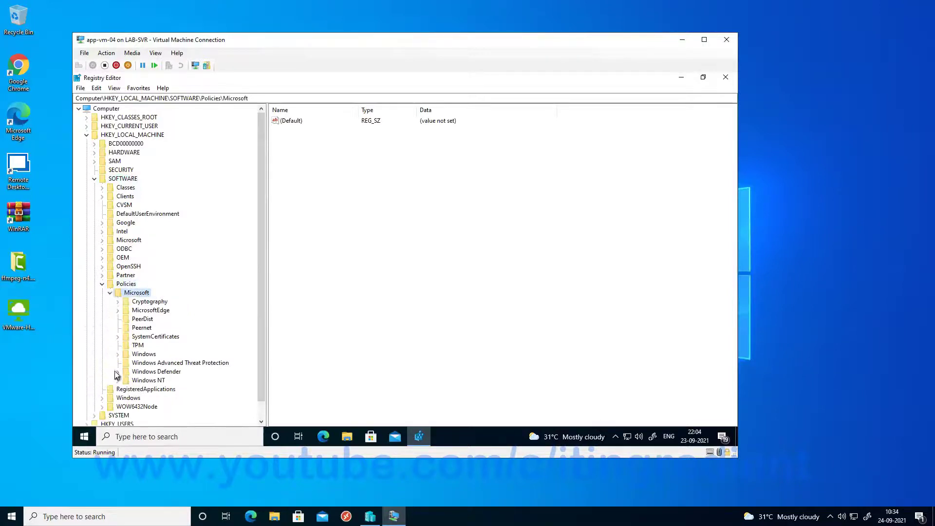
pyautogui.click(116, 372)
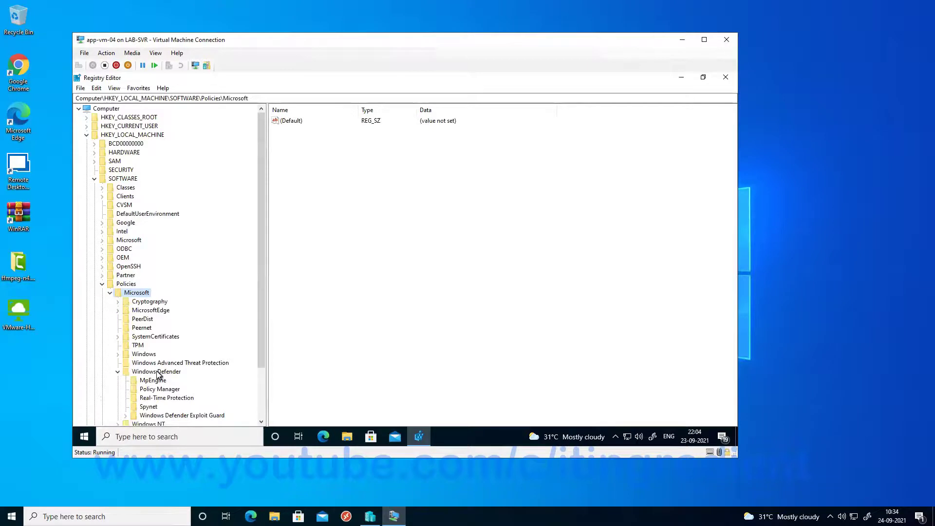
pyautogui.doubleClick(170, 417)
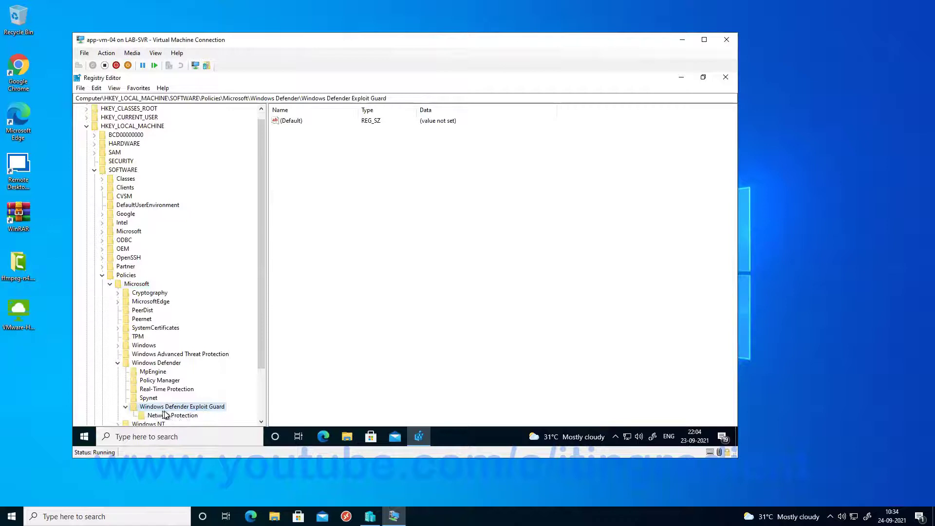
pyautogui.click(168, 417)
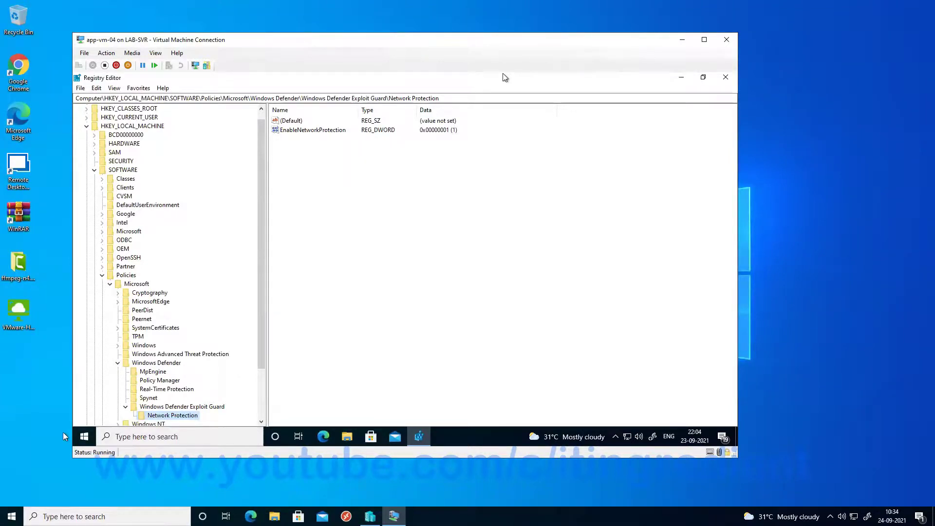
# Open Windows PowerShell as administrator on the app-vm-04 virtual machine and maximize its window.
pyautogui.click(84, 437)
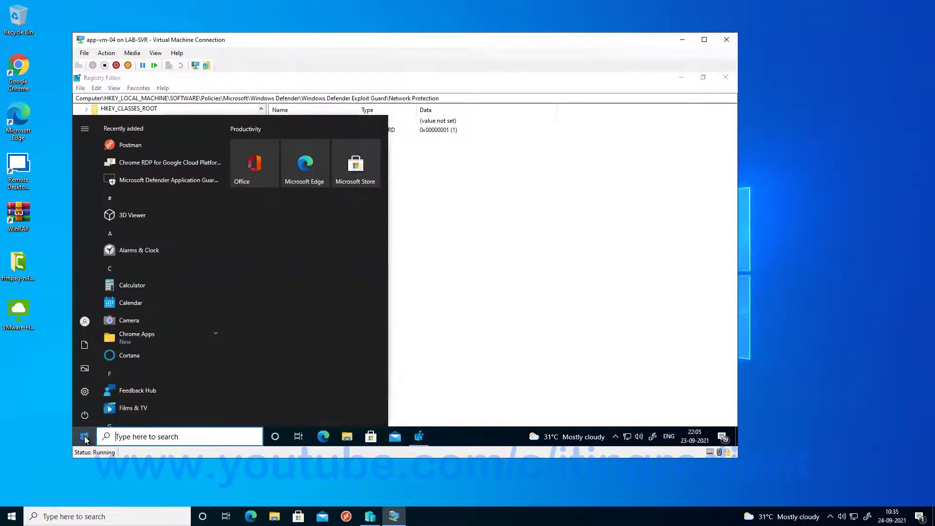
pyautogui.write('power')
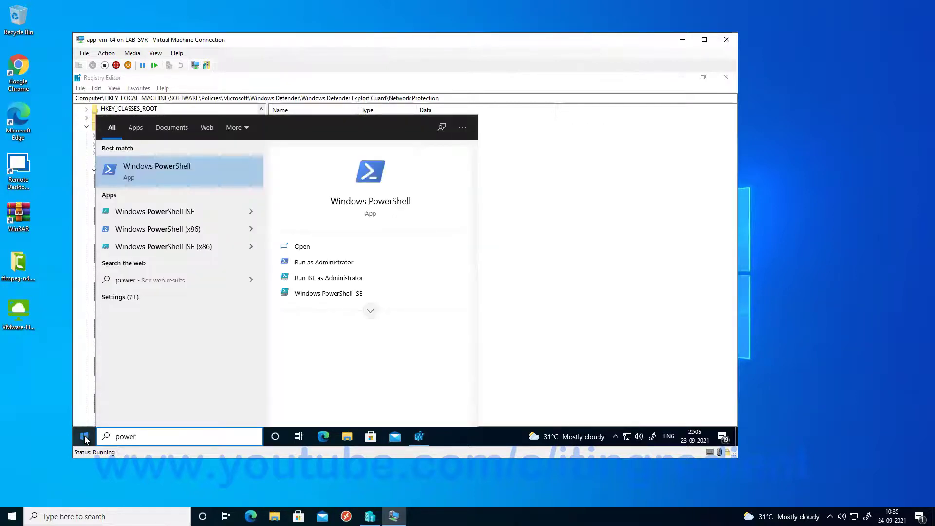
pyautogui.hotkey('ctrl', 'shift', 'Return')
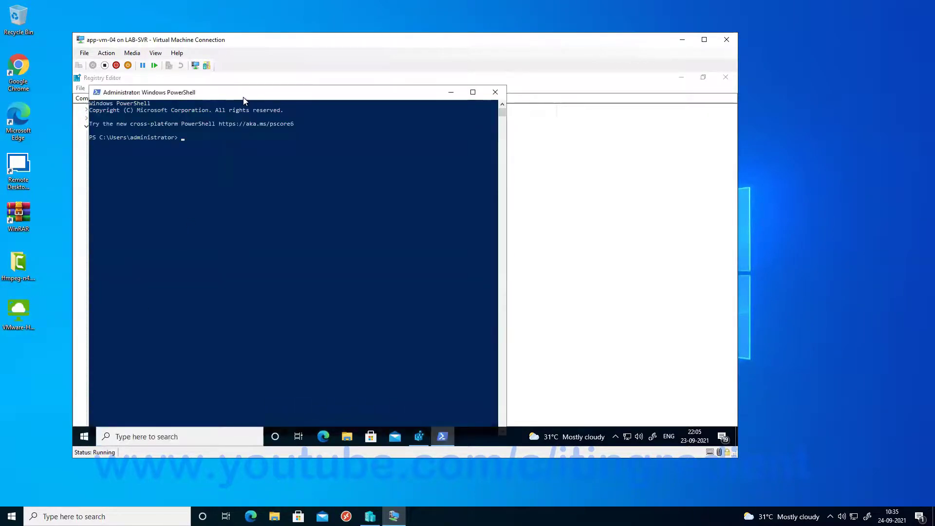
pyautogui.doubleClick(243, 97)
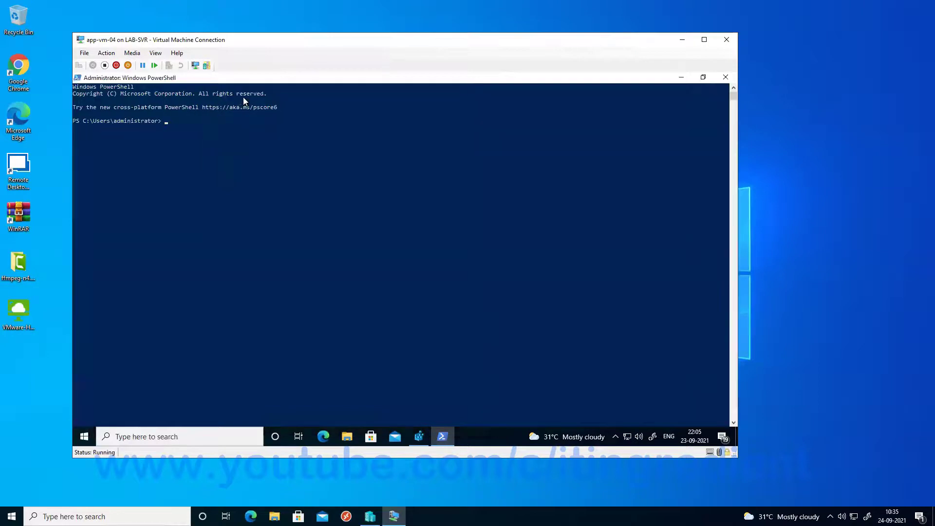
# Run Get-MpPreference in PowerShell and check the EnableNetworkProtection value in the output.
pyautogui.click(232, 149)
pyautogui.write('get-mppr')
pyautogui.press('Tab')
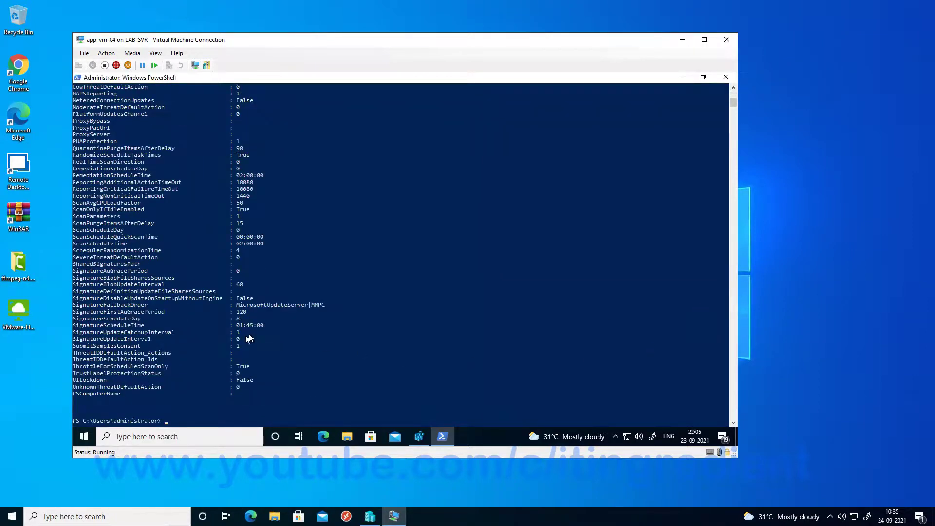
pyautogui.scroll(6, 250, 335)
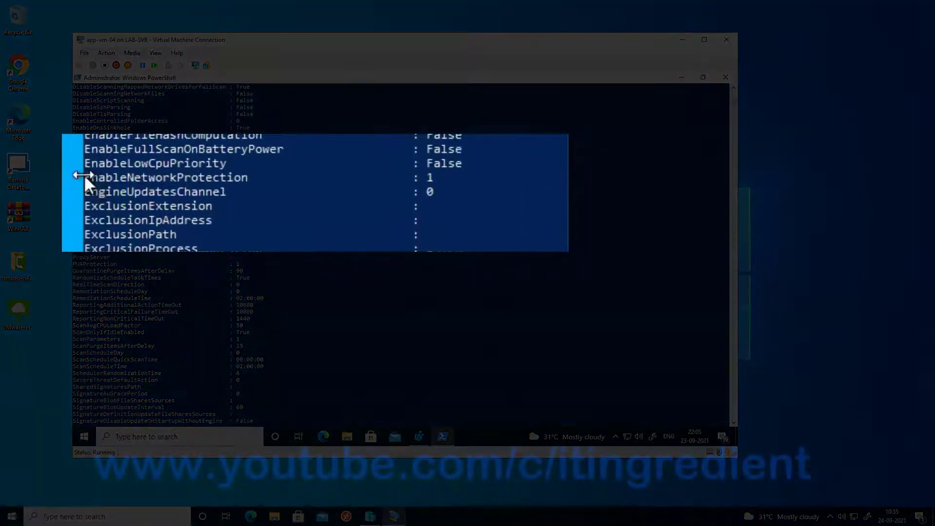
pyautogui.moveTo(86, 175); pyautogui.dragTo(425, 177)
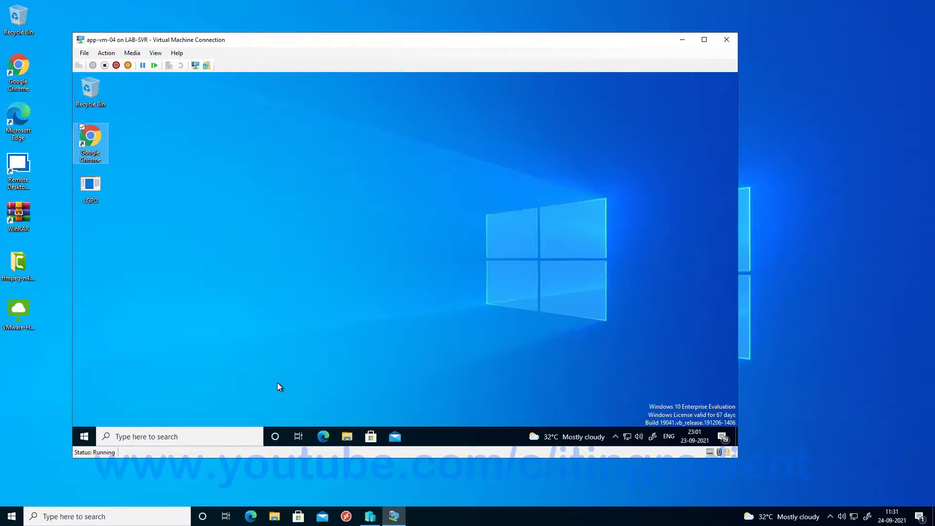
# Open Microsoft Edge on the virtual machine and browse to amazon.in to test network protection.
pyautogui.click(323, 436)
pyautogui.write('ama')
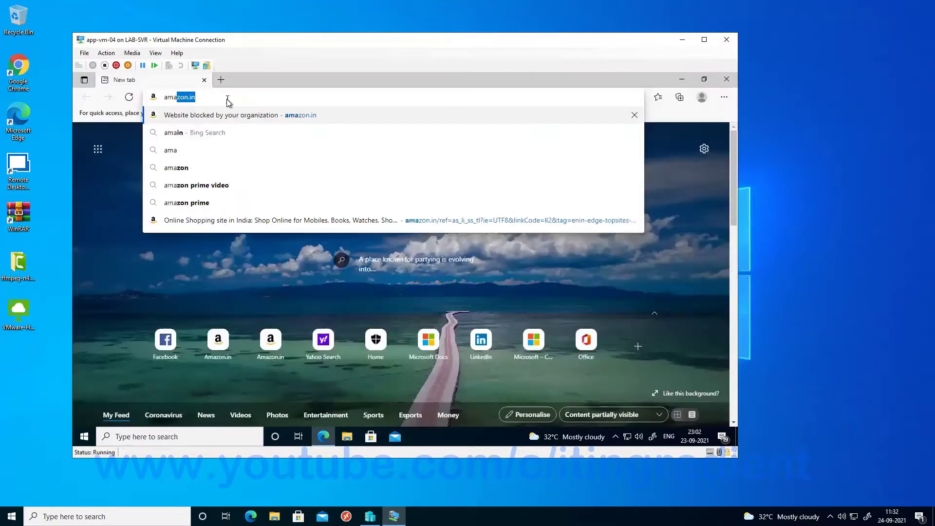
pyautogui.write('zon.in')
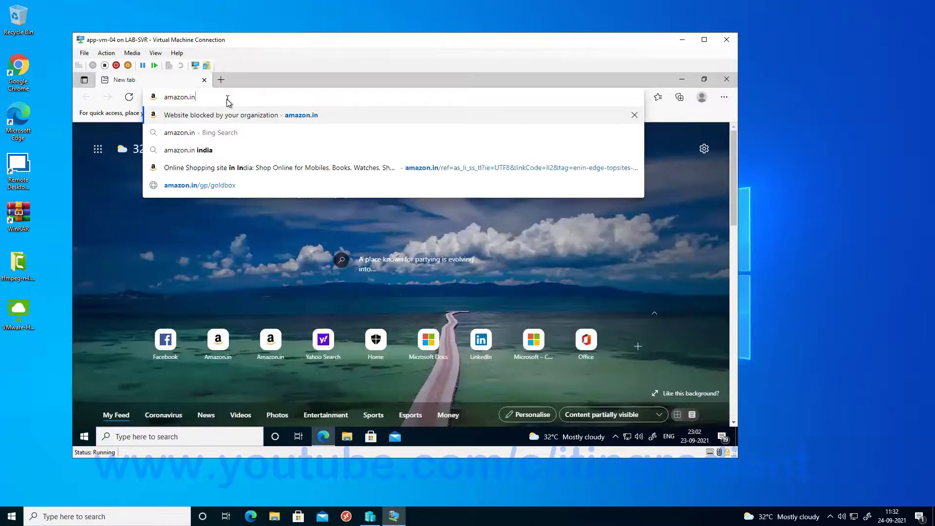
pyautogui.press('Return')
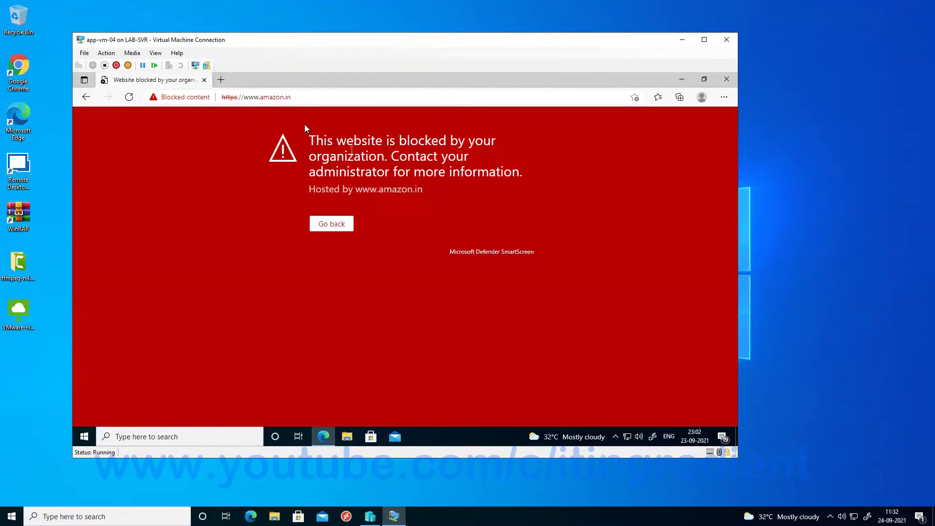
# Browse to facebook.com in Edge and check which host the resulting page names.
pyautogui.click(302, 98)
pyautogui.write('facebook.com')
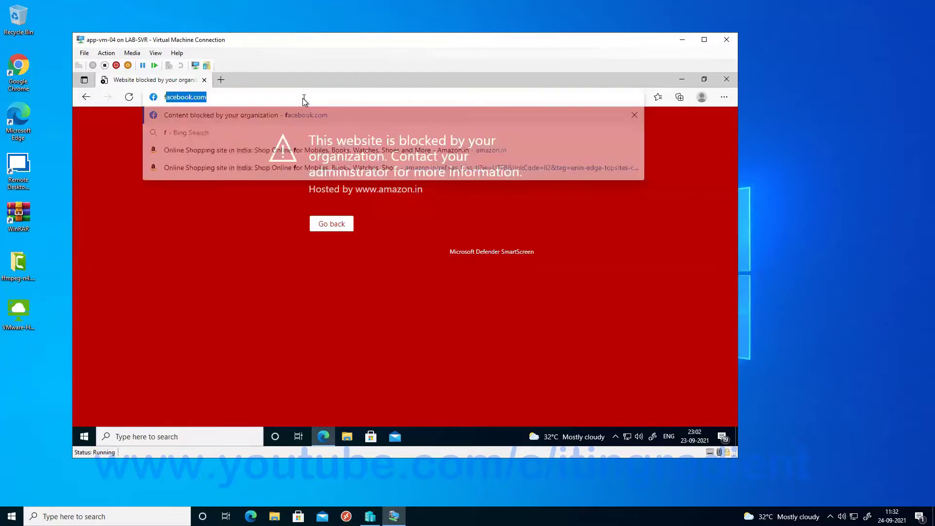
pyautogui.press('Return')
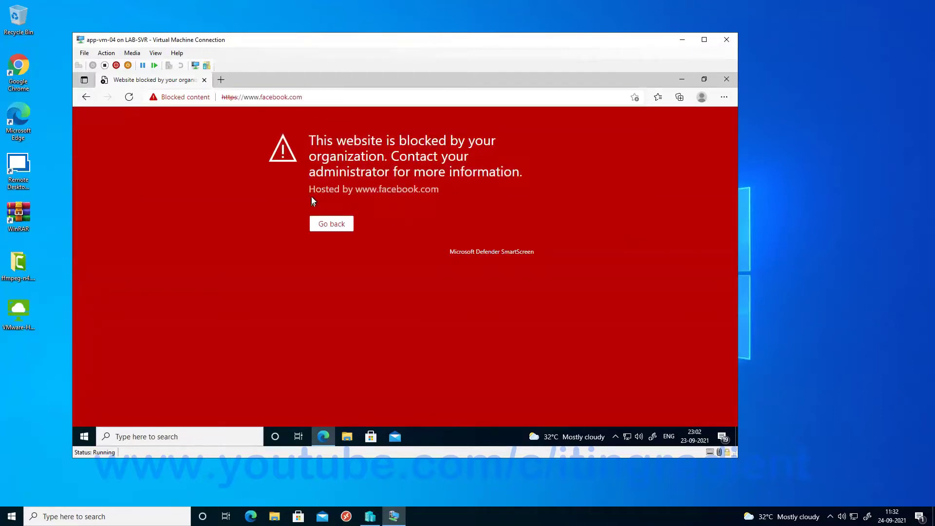
pyautogui.moveTo(316, 190); pyautogui.dragTo(423, 189)
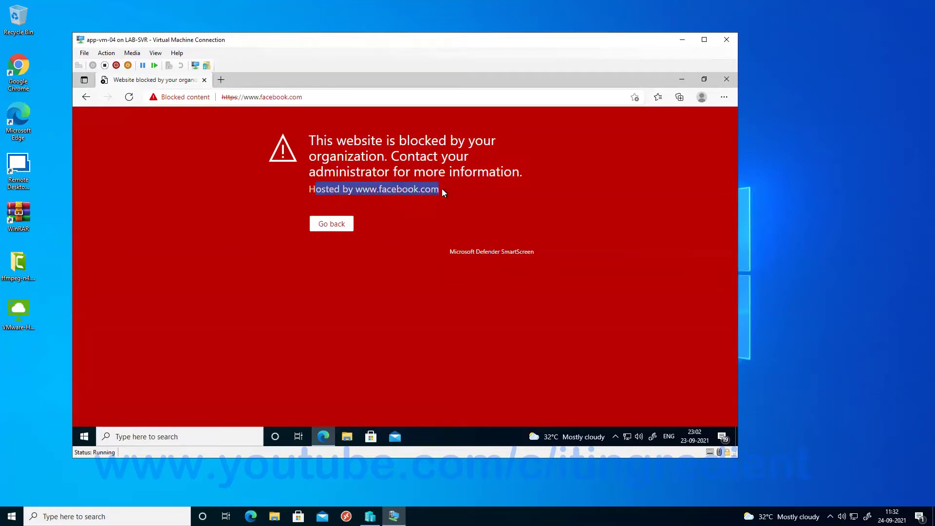